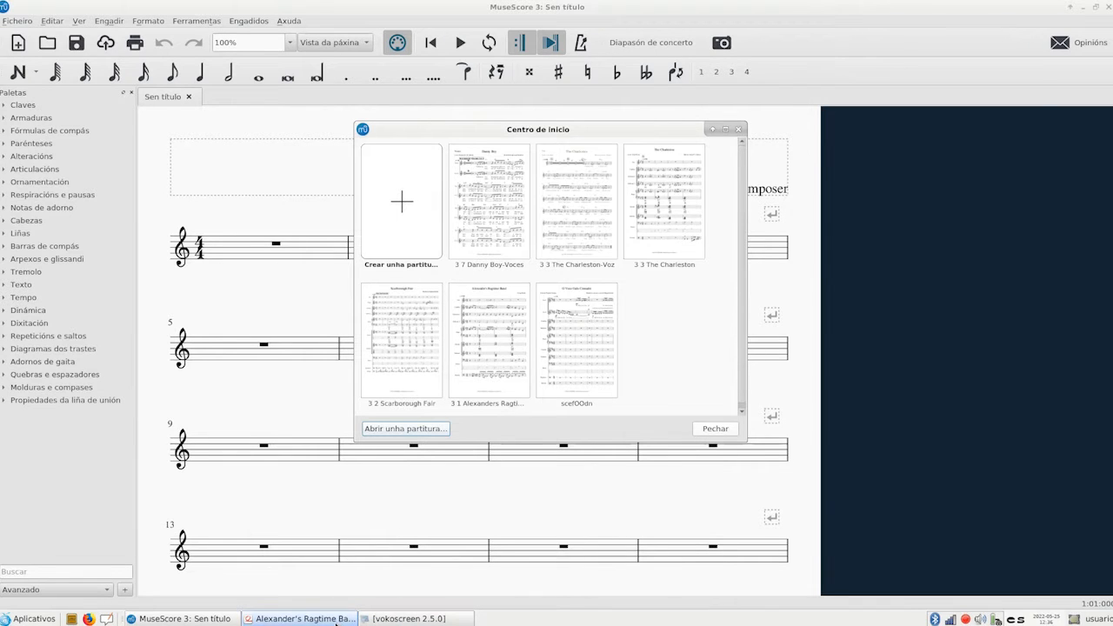
Bring up the PDF voice part of When the Saints Go Marching In beside the MuseScore window and start a new score
{"action": "left_click", "coordinate": [305, 618]}
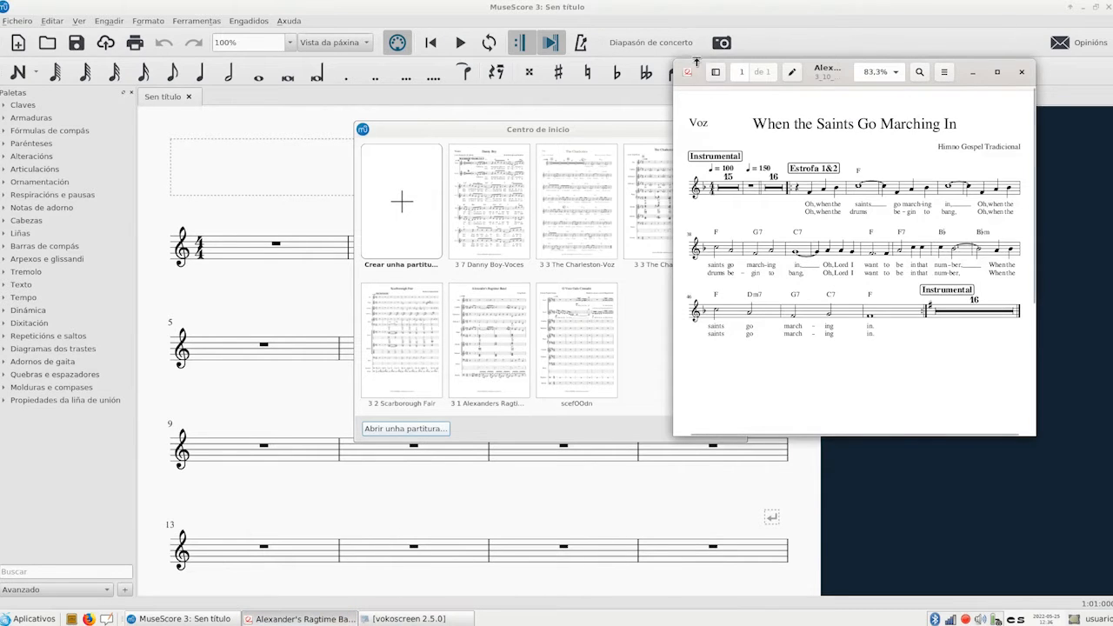
{"action": "left_click_drag", "start_coordinate": [698, 61], "coordinate": [778, 64]}
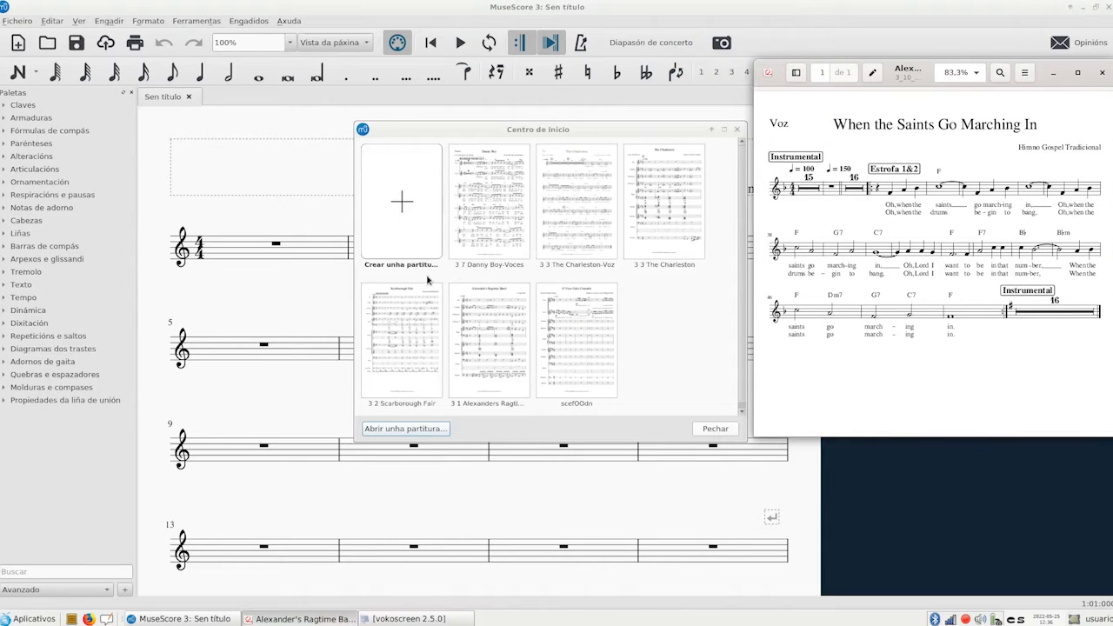
{"action": "left_click", "coordinate": [404, 217]}
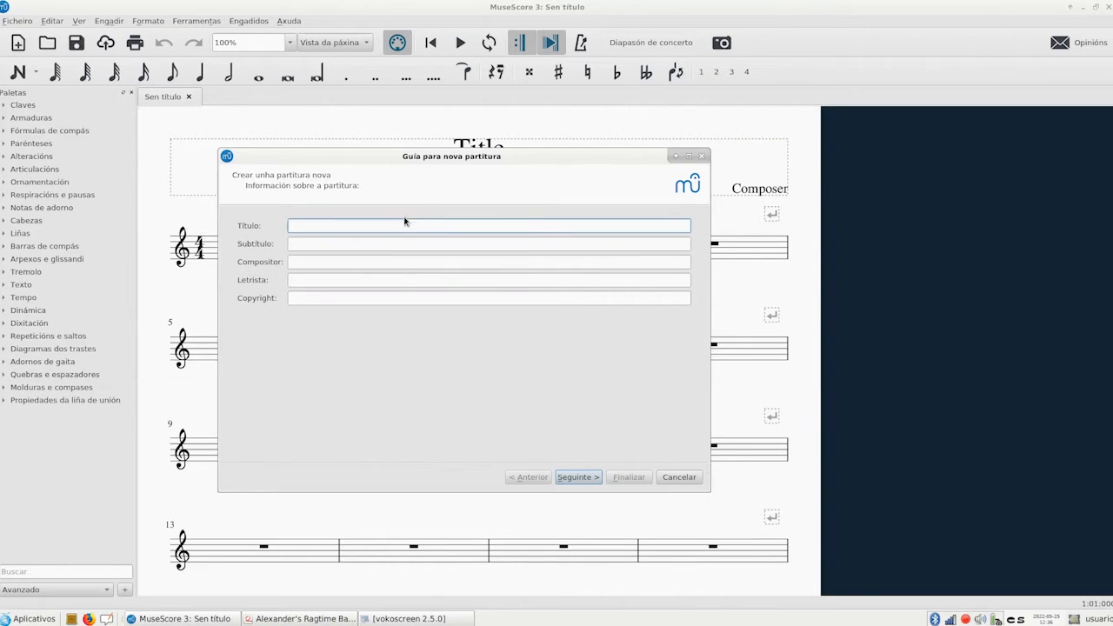
{"action": "left_click", "coordinate": [292, 619]}
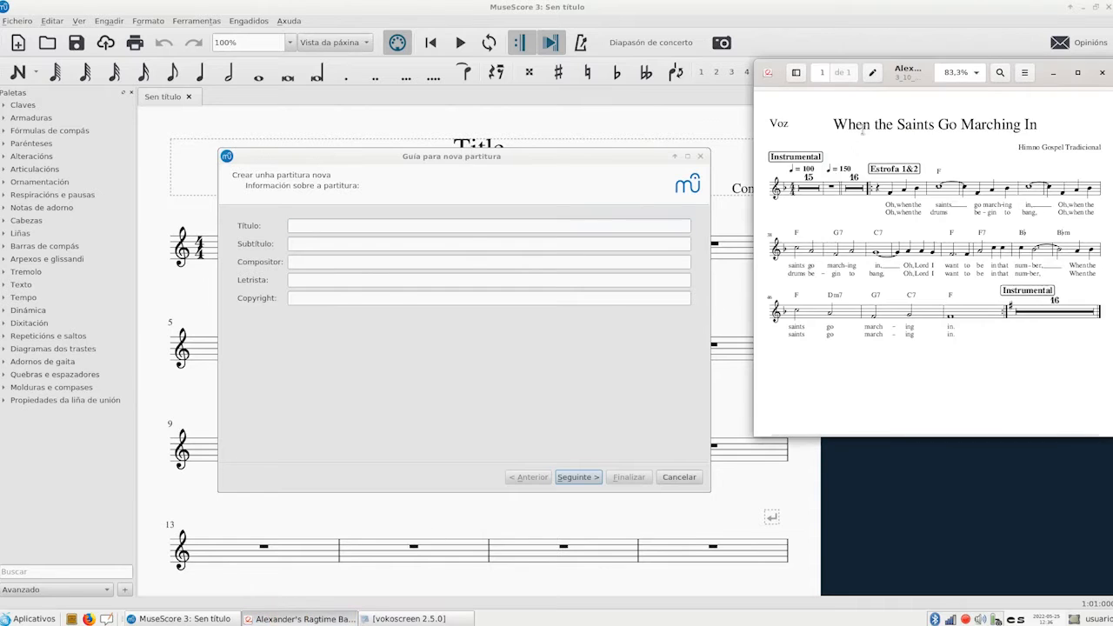
Title the score "When the Saints Go Marching In", with composer "Himno Gospel Tradicional" and copyright "A nosa"
{"action": "left_click", "coordinate": [298, 226]}
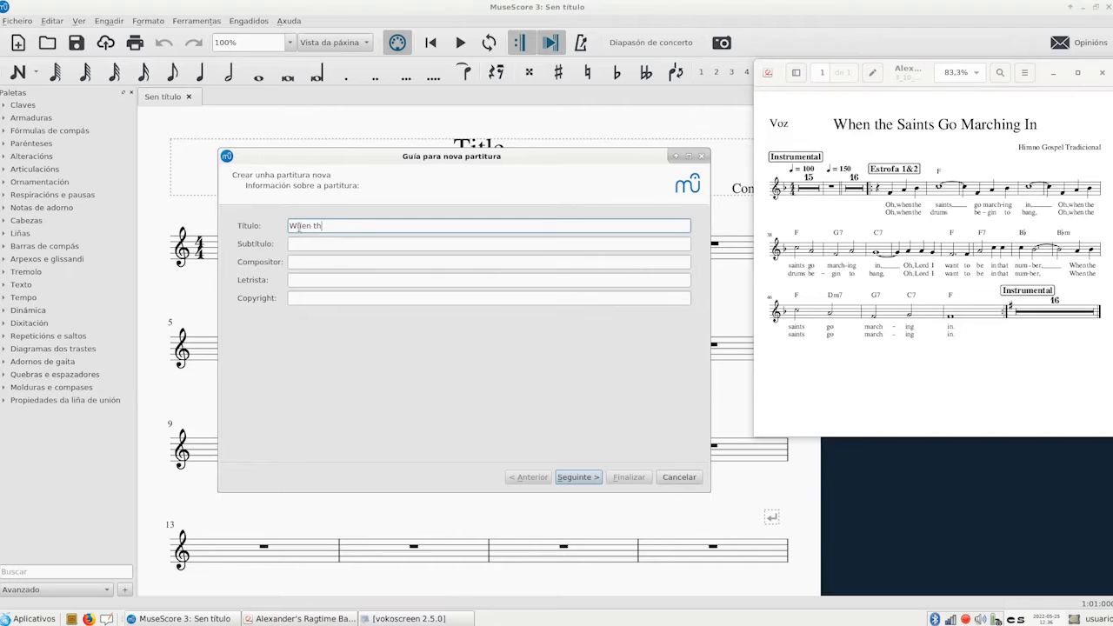
{"action": "type", "text": "When the Saints Go Marching In"}
{"action": "left_click", "coordinate": [294, 259]}
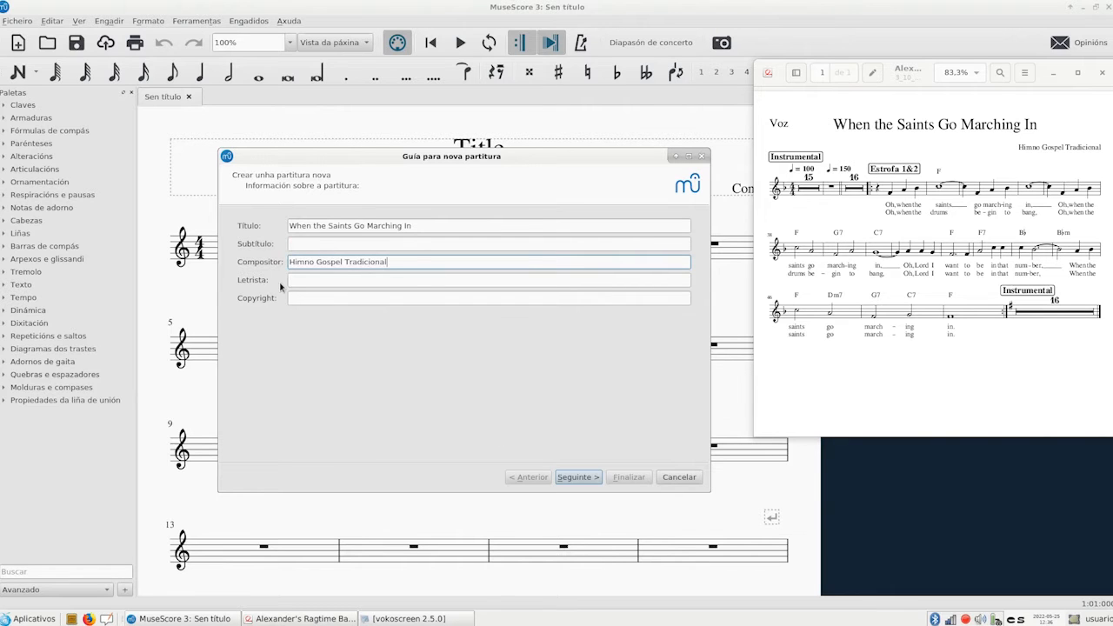
{"action": "left_click", "coordinate": [312, 298]}
{"action": "type", "text": "A"}
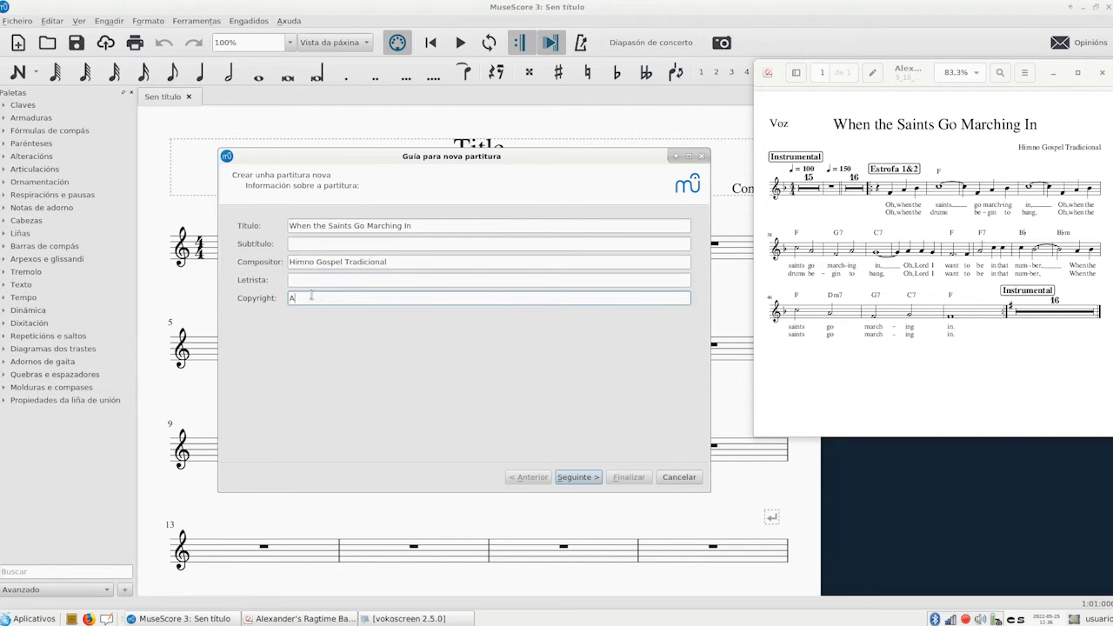
{"action": "type", "text": " nosa partiteka"}
{"action": "left_click", "coordinate": [578, 478]}
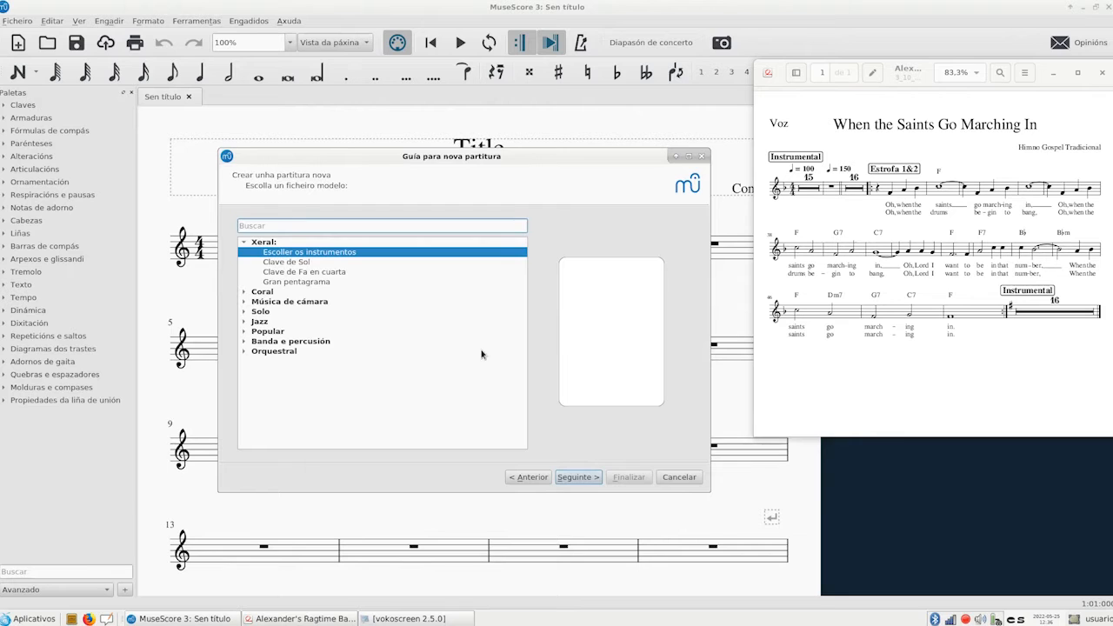
Base the score on freely chosen instruments and add the Voz instrument from the Canto group
{"action": "left_click", "coordinate": [273, 252]}
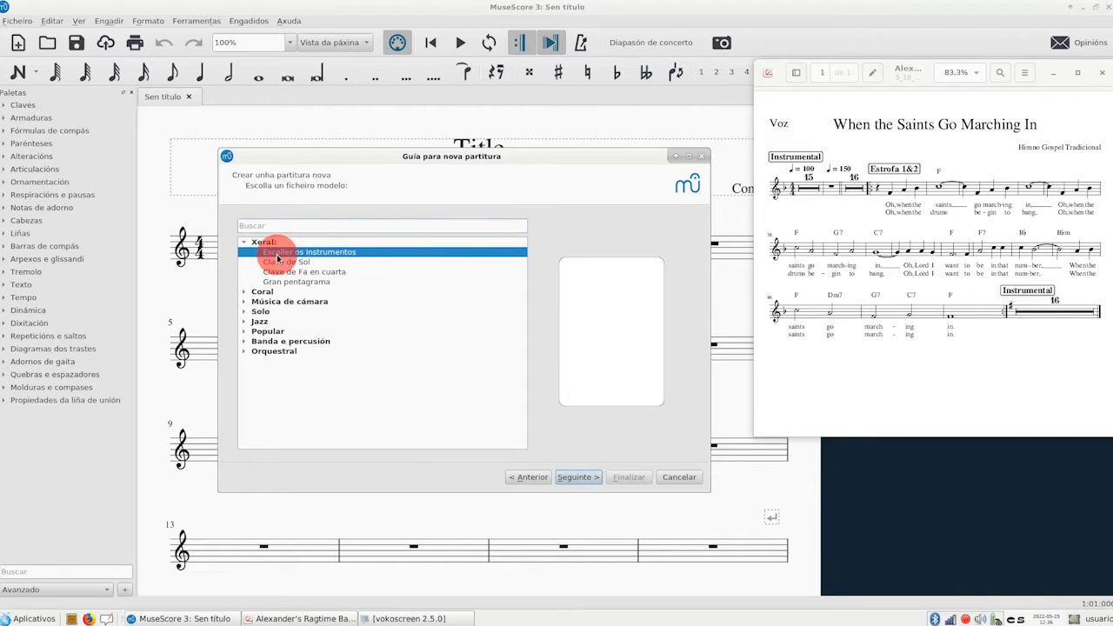
{"action": "left_click", "coordinate": [579, 478]}
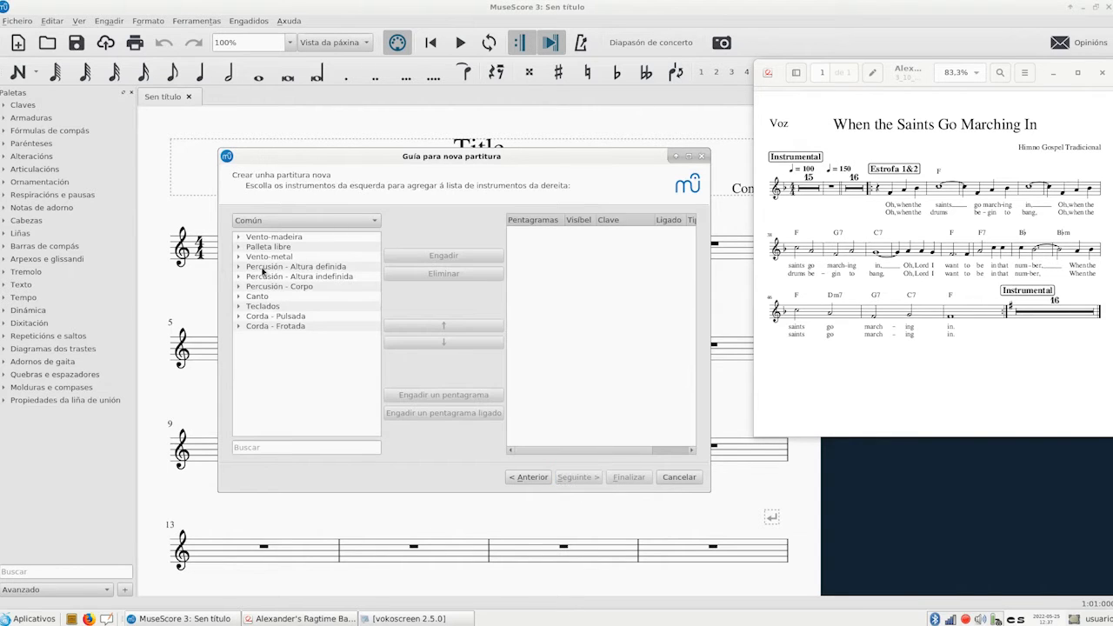
{"action": "left_click", "coordinate": [258, 296]}
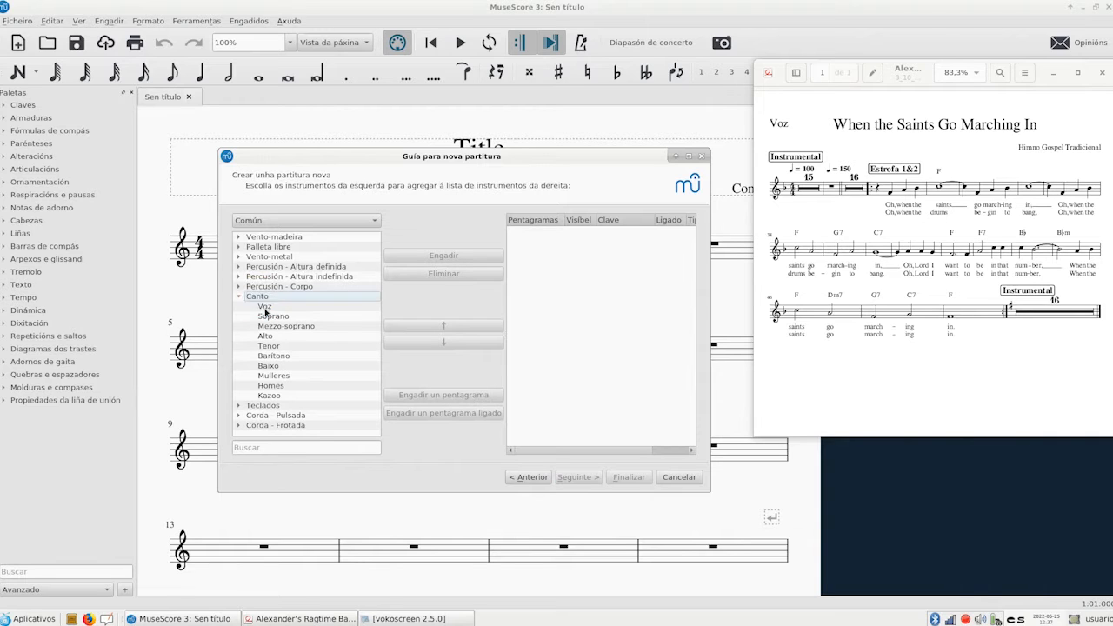
{"action": "left_click", "coordinate": [265, 309]}
{"action": "left_click", "coordinate": [443, 255]}
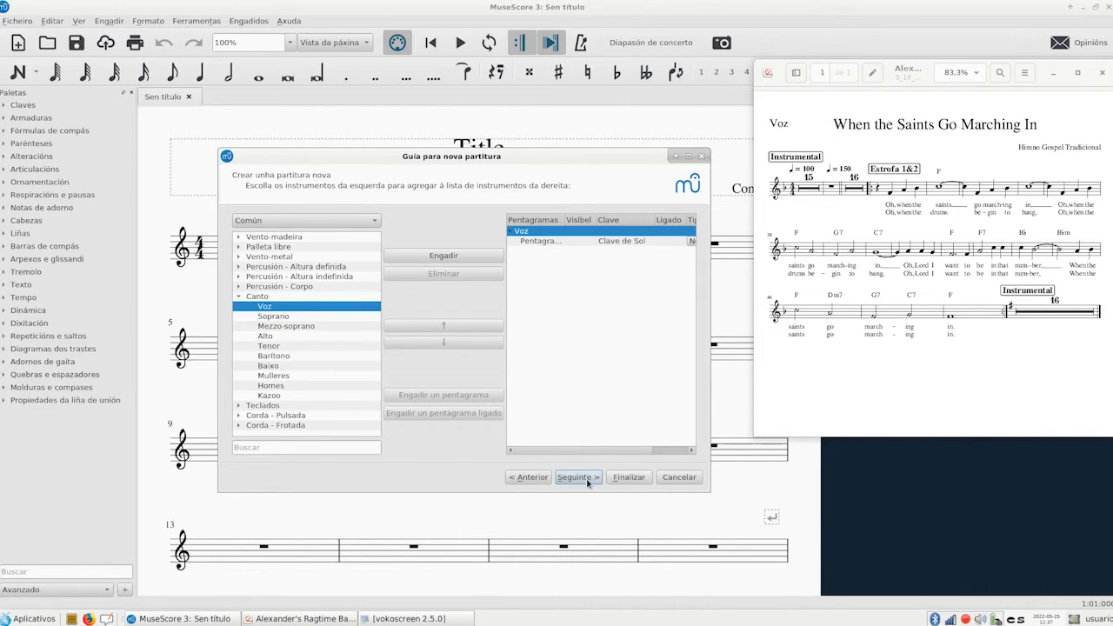
{"action": "left_click", "coordinate": [578, 478]}
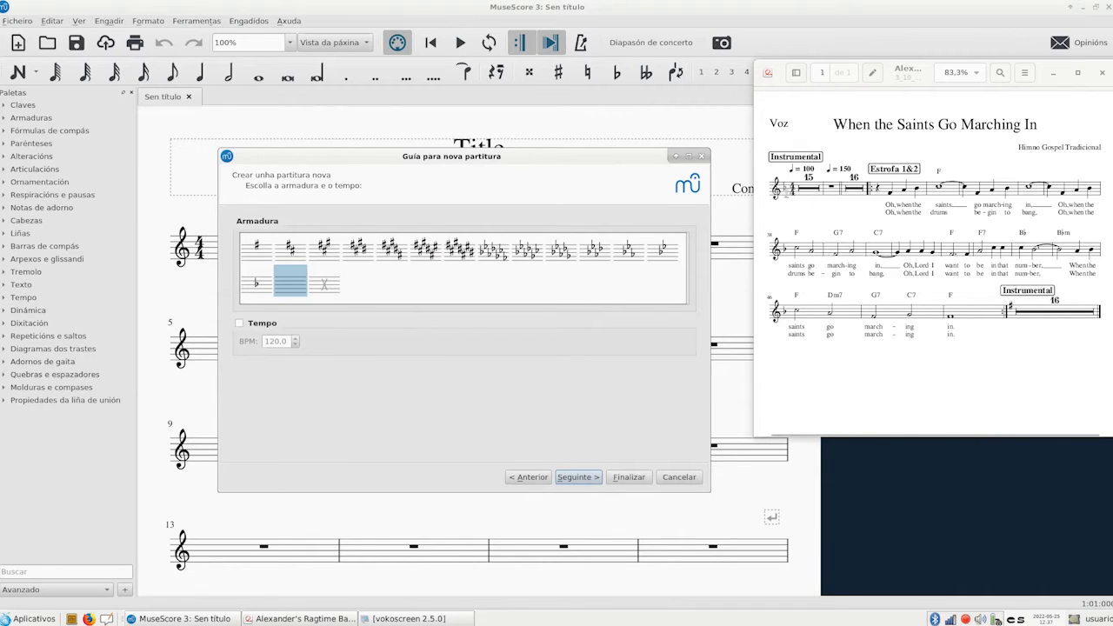
Set the key signature to one flat and the tempo to 100 BPM
{"action": "left_click", "coordinate": [257, 287]}
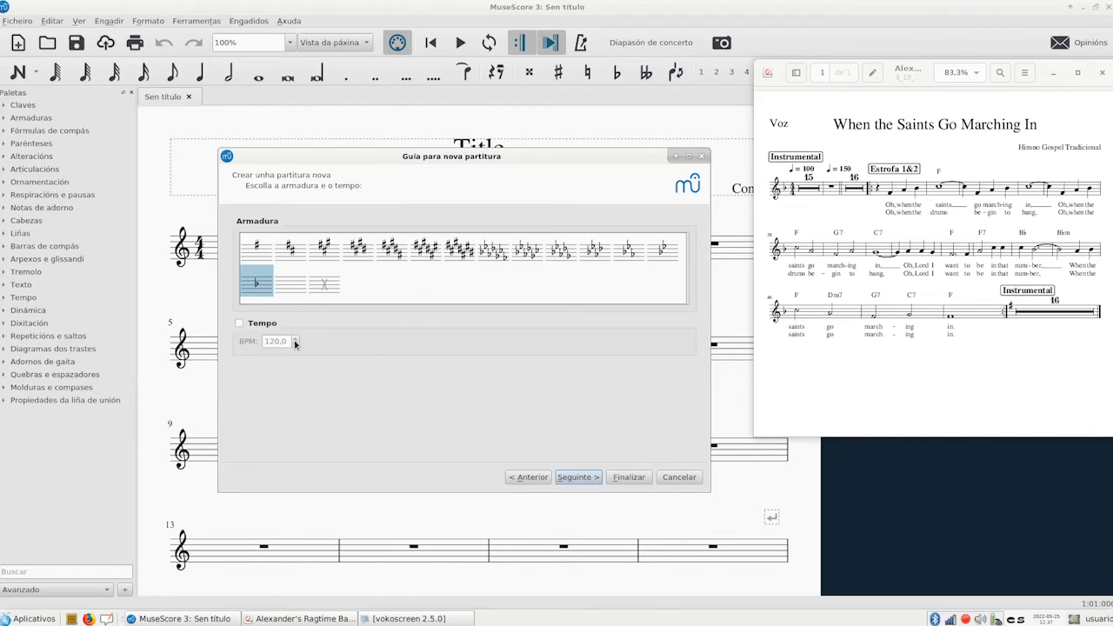
{"action": "left_click", "coordinate": [239, 322]}
{"action": "left_click", "coordinate": [296, 345]}
{"action": "left_click", "coordinate": [296, 345]}
{"action": "left_click", "coordinate": [295, 345]}
{"action": "left_click", "coordinate": [296, 346]}
{"action": "left_click", "coordinate": [295, 345]}
{"action": "left_click", "coordinate": [296, 346]}
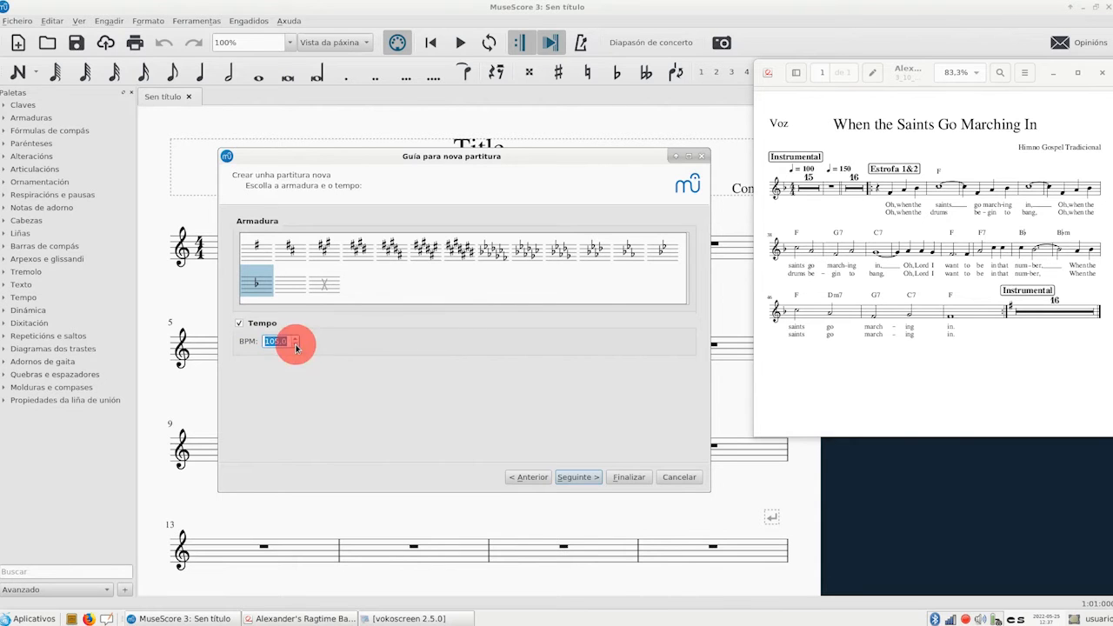
{"action": "left_click", "coordinate": [296, 345]}
{"action": "left_click", "coordinate": [295, 346]}
{"action": "left_click", "coordinate": [296, 346]}
{"action": "left_click", "coordinate": [296, 345]}
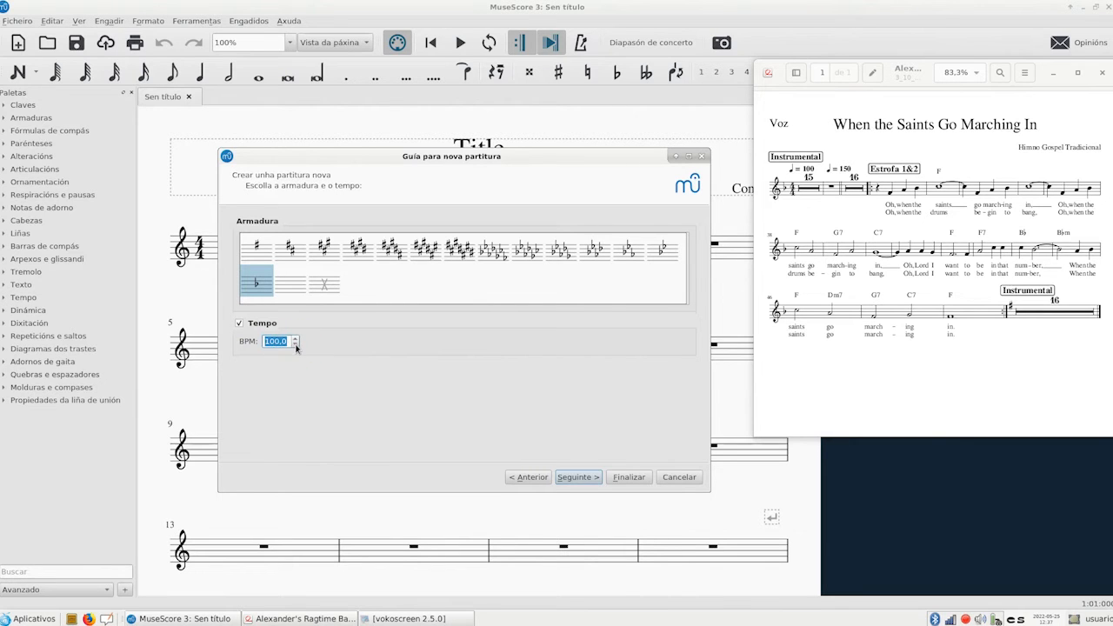
{"action": "left_click", "coordinate": [578, 478]}
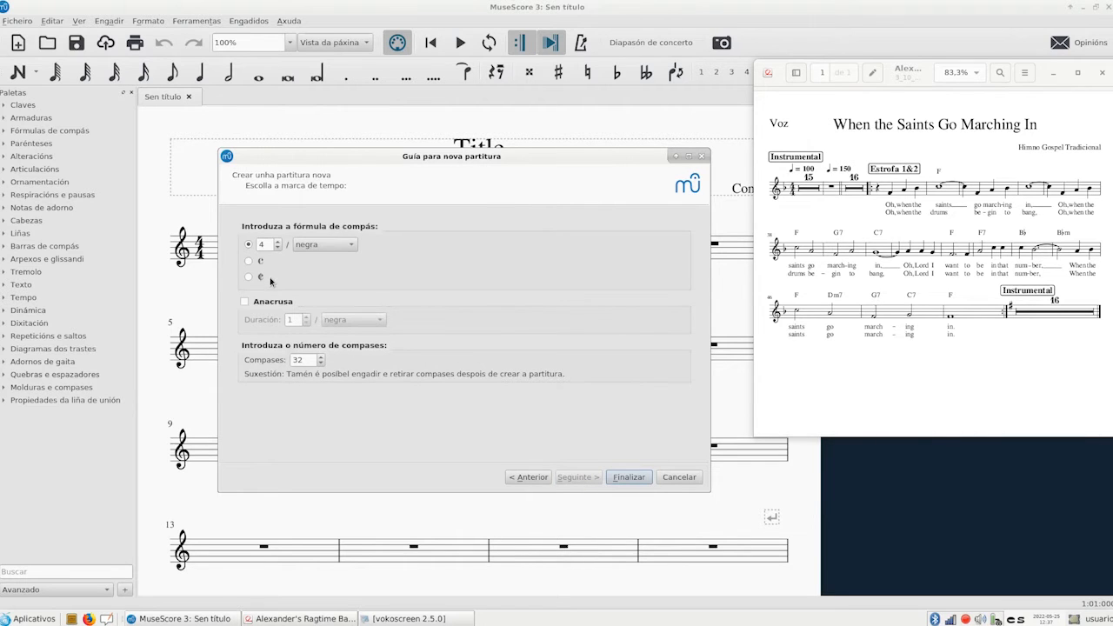
Add a pickup measure lasting three quarter notes and finish creating the score
{"action": "left_click", "coordinate": [245, 302]}
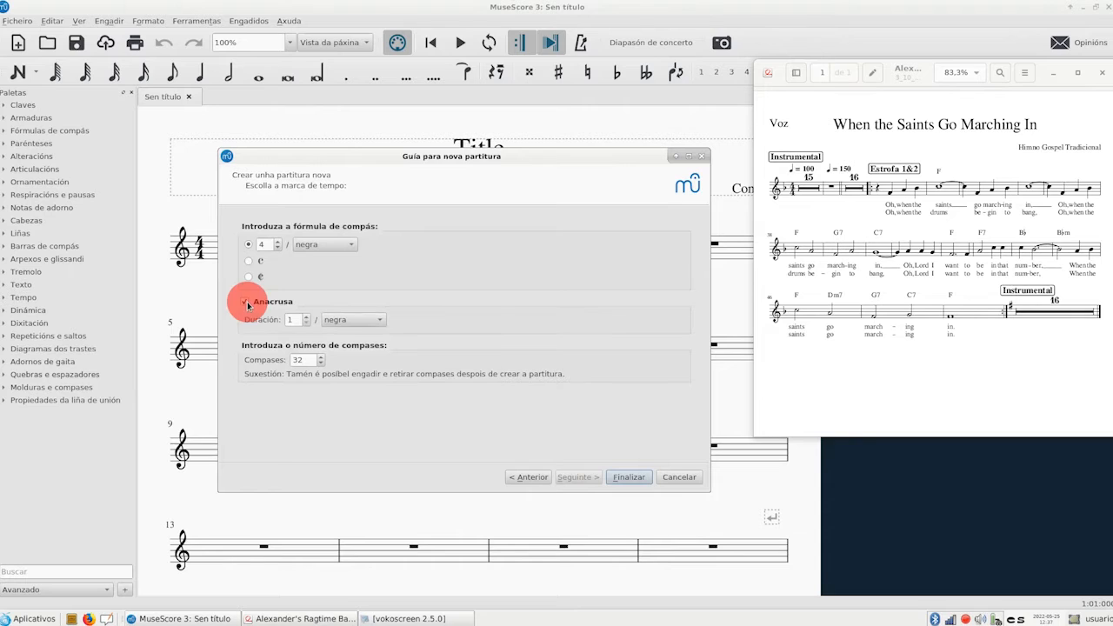
{"action": "left_click", "coordinate": [305, 321]}
{"action": "left_click", "coordinate": [305, 321]}
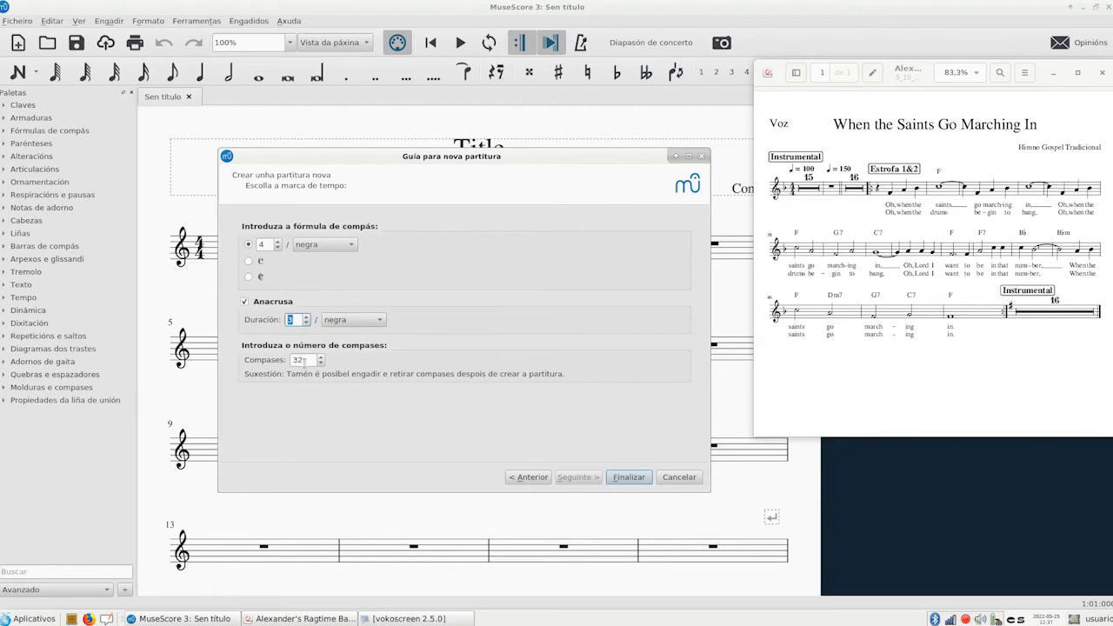
{"action": "left_click", "coordinate": [630, 478]}
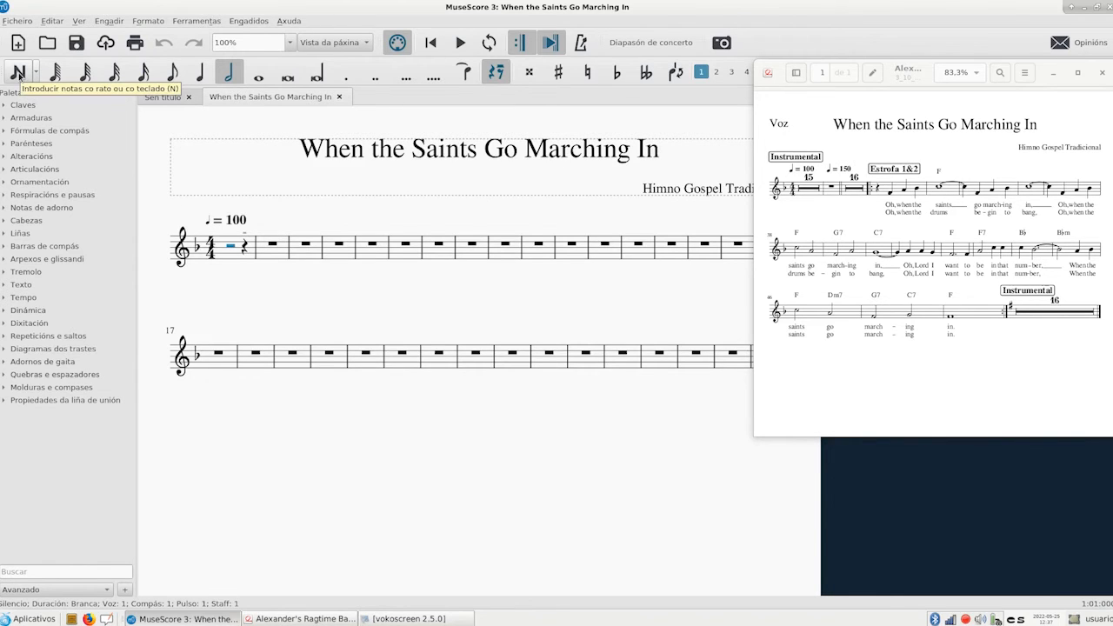
{"action": "left_click", "coordinate": [418, 620]}
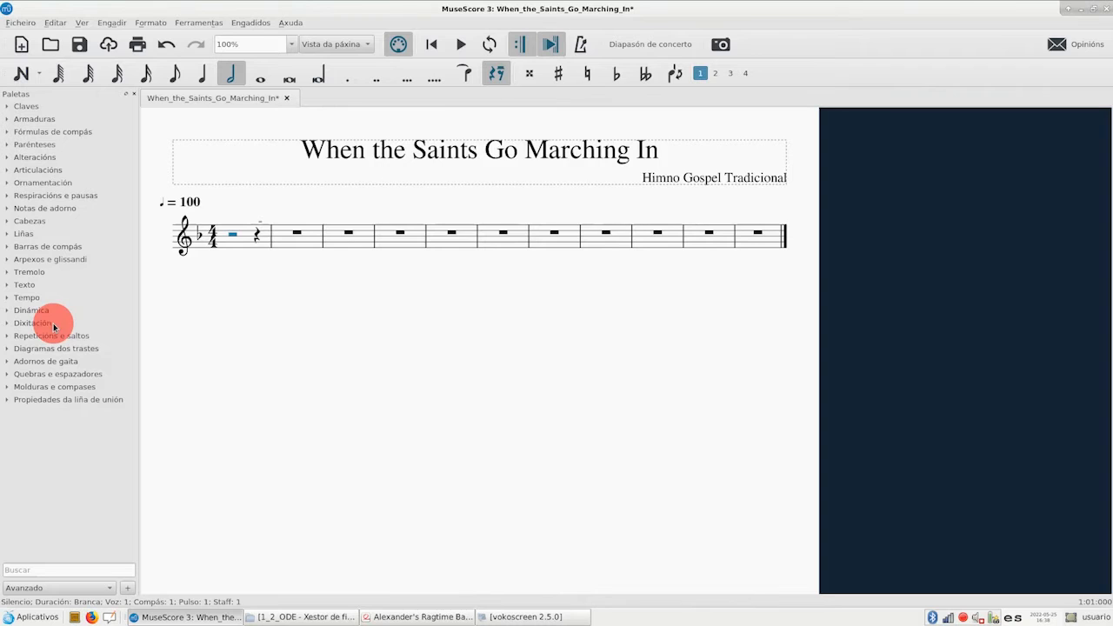
Following the reference PDF, enter quarter notes F4, A4 and Bb4 in the pickup measure and a whole note C5 in measure 2
{"action": "left_click", "coordinate": [422, 616]}
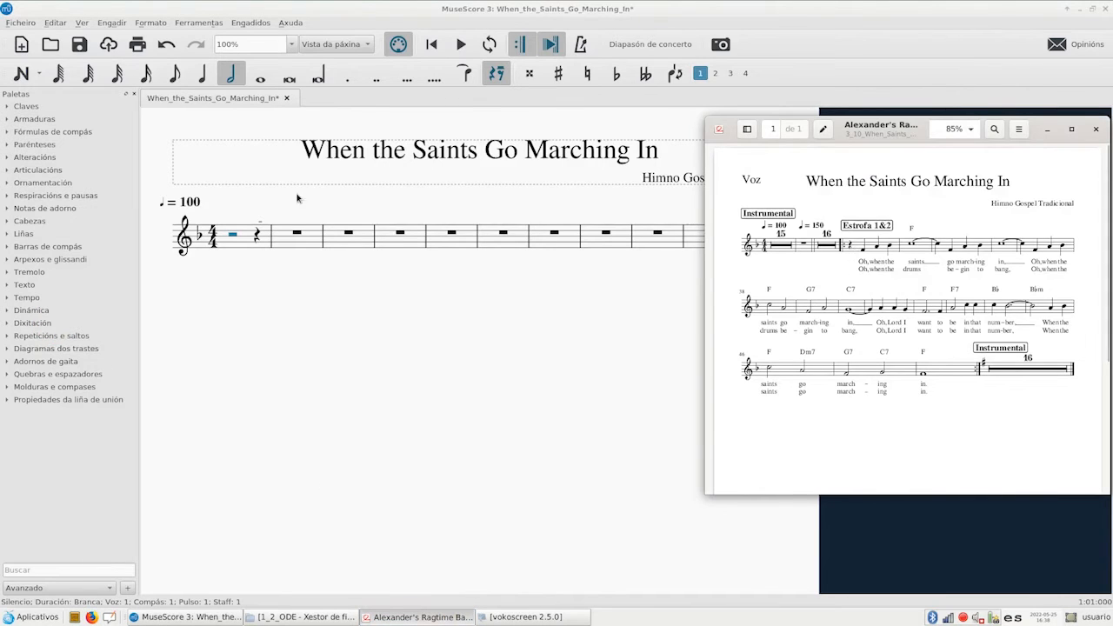
{"action": "left_click", "coordinate": [19, 76]}
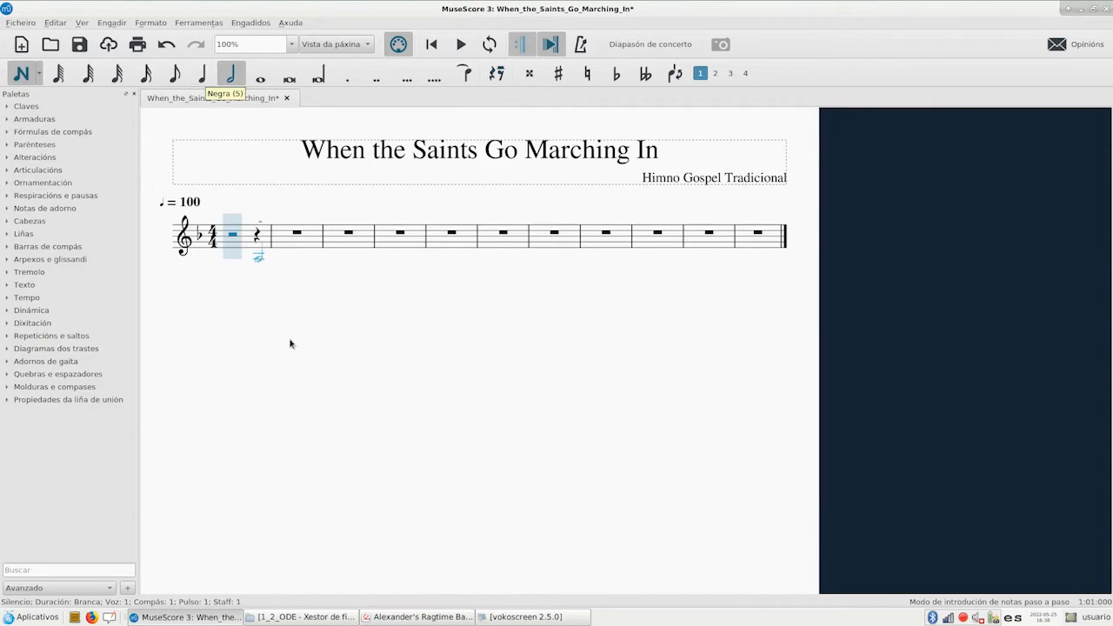
{"action": "left_click", "coordinate": [419, 617]}
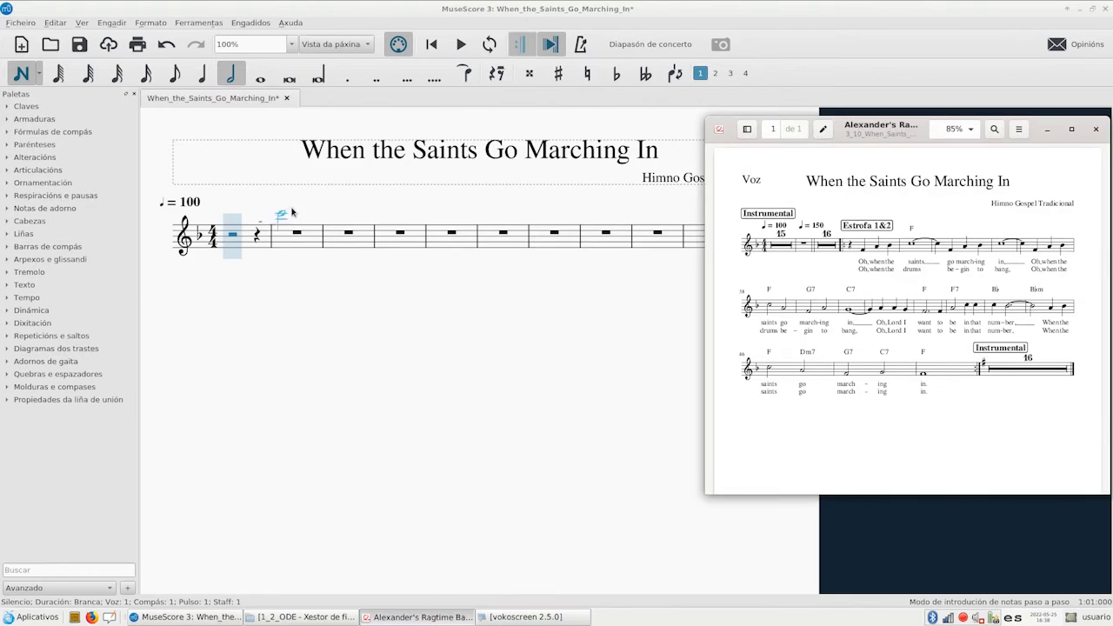
{"action": "left_click", "coordinate": [203, 76]}
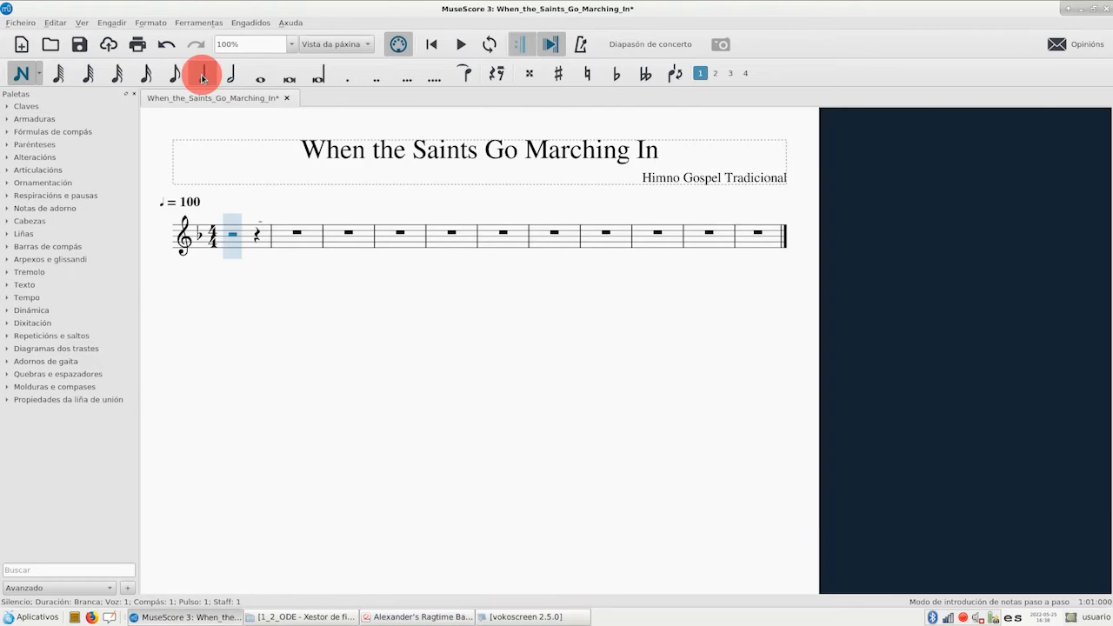
{"action": "left_click", "coordinate": [219, 247]}
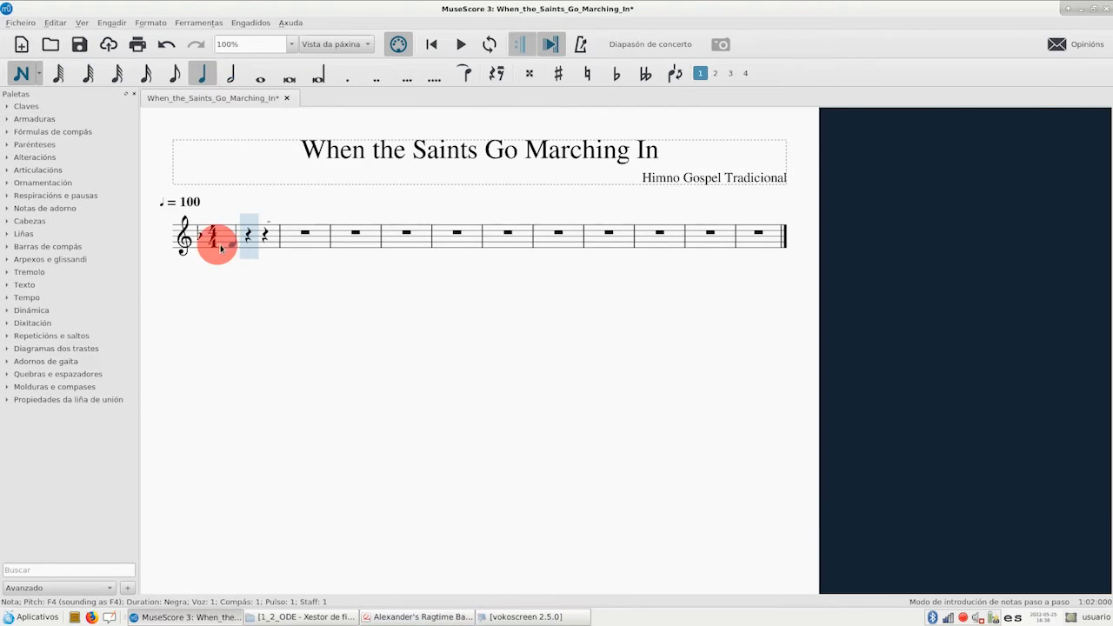
{"action": "left_click", "coordinate": [249, 239]}
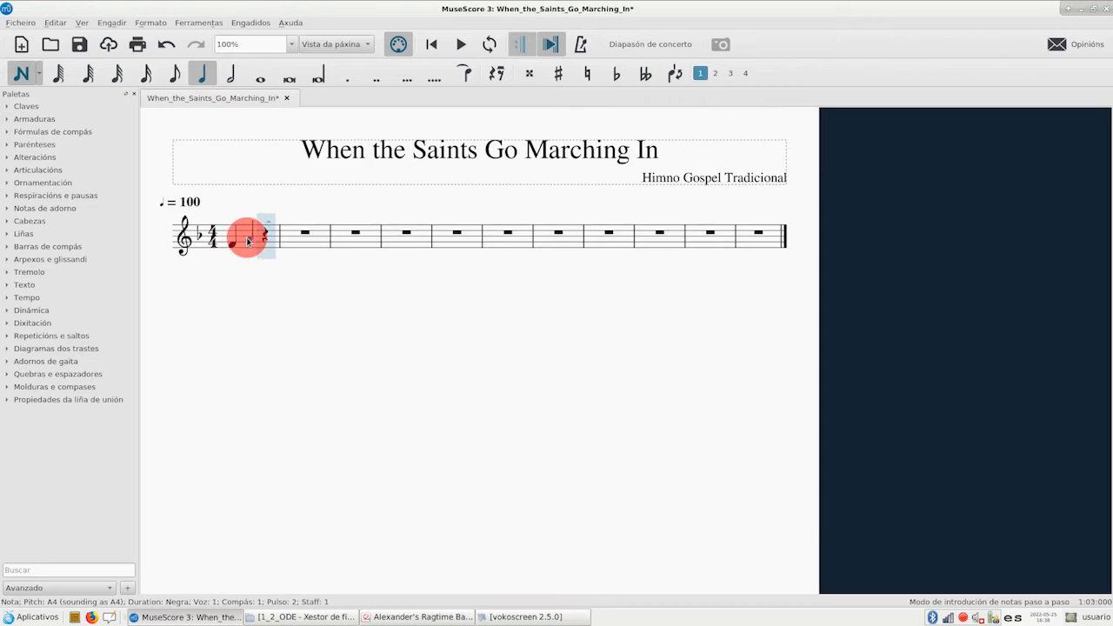
{"action": "left_click", "coordinate": [262, 237]}
{"action": "left_click", "coordinate": [260, 76]}
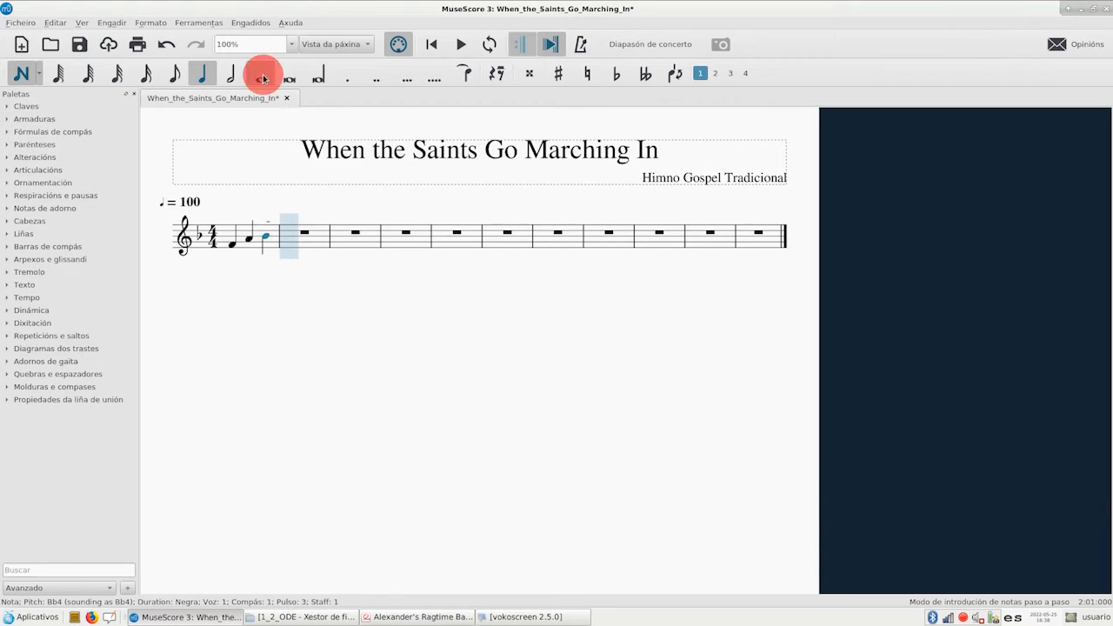
{"action": "left_click", "coordinate": [286, 233]}
Enter quarter notes C5, F4, A4 and Bb4 in measure 3 and a whole note C5 in measure 4
{"action": "left_click", "coordinate": [201, 73]}
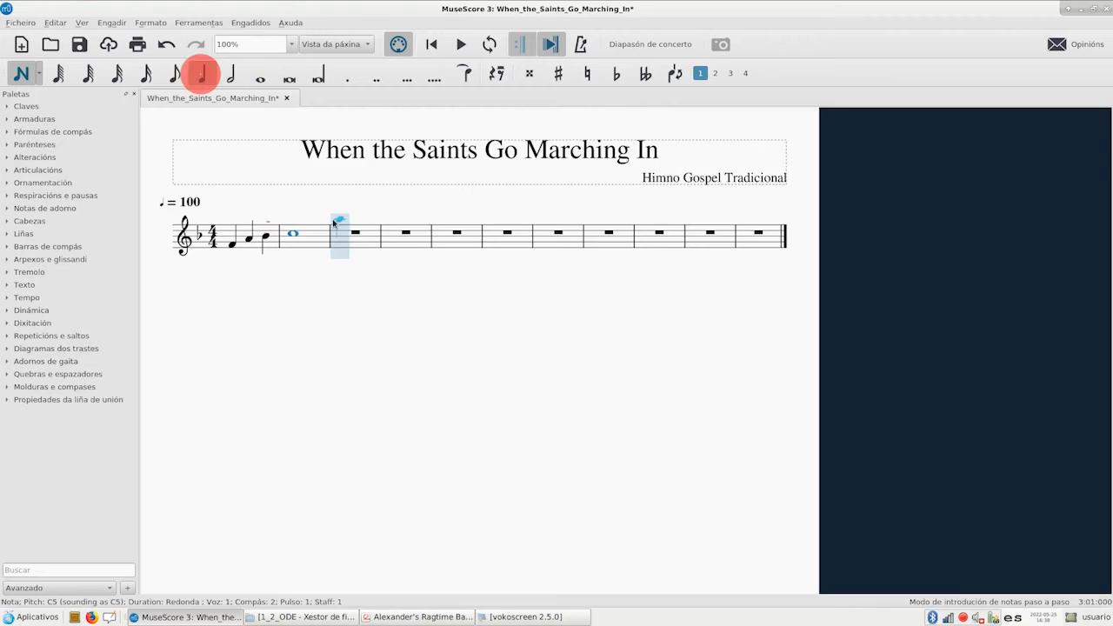
{"action": "left_click", "coordinate": [339, 235]}
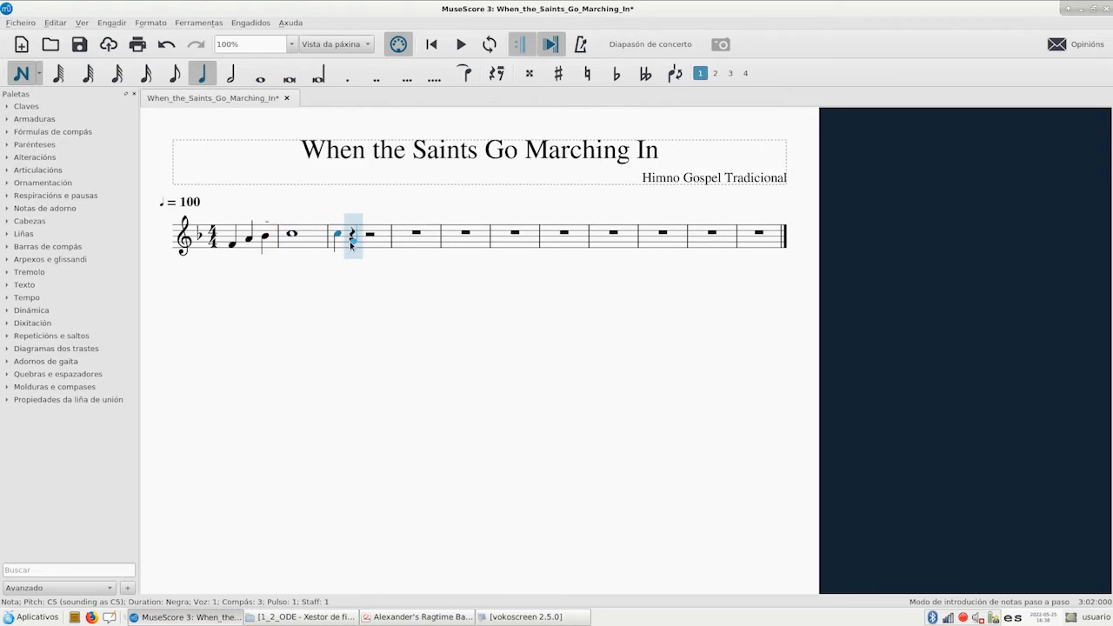
{"action": "left_click", "coordinate": [350, 244]}
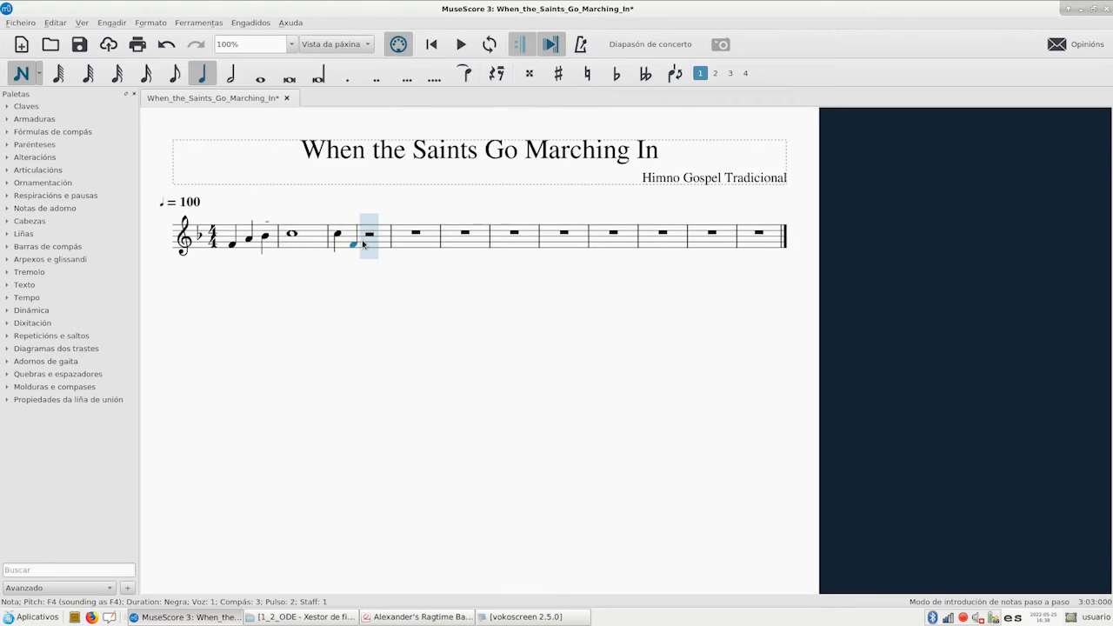
{"action": "left_click", "coordinate": [368, 238]}
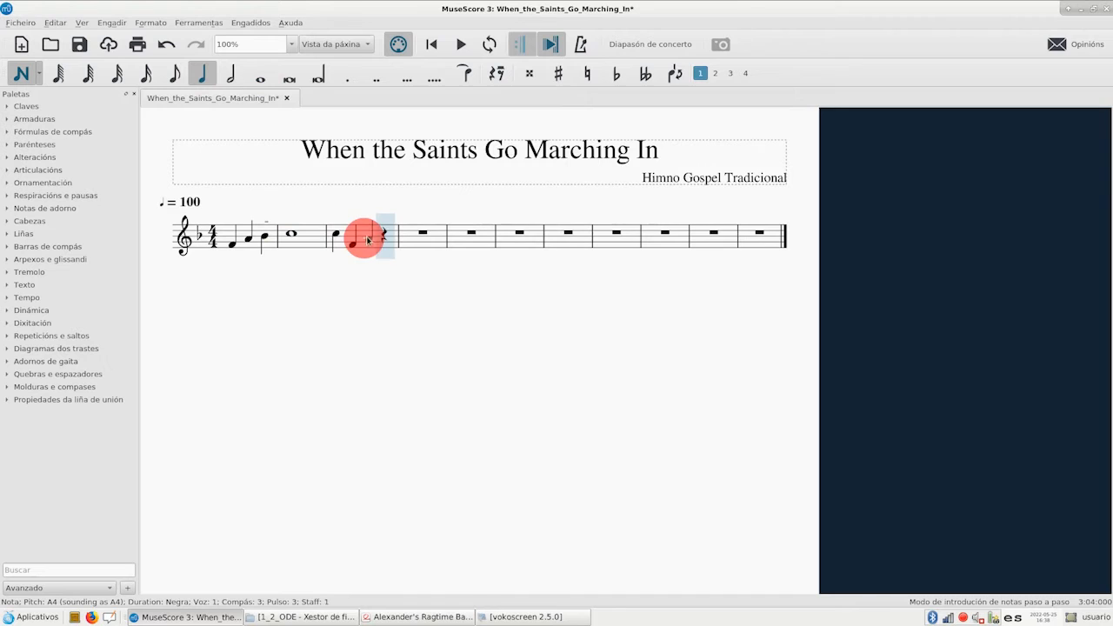
{"action": "left_click", "coordinate": [382, 237]}
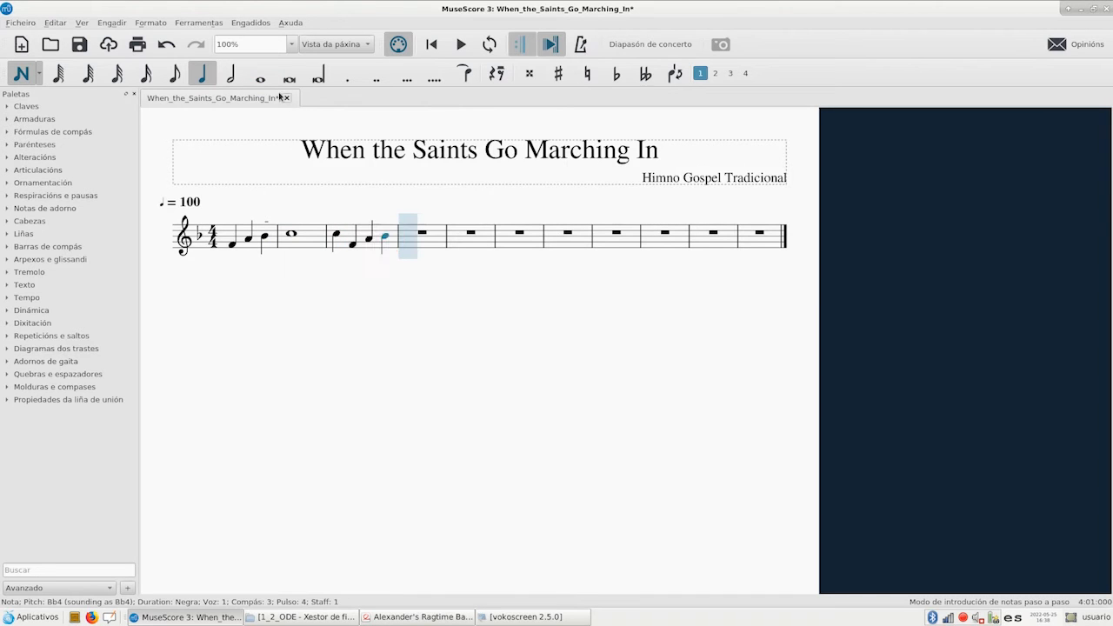
{"action": "left_click", "coordinate": [260, 79]}
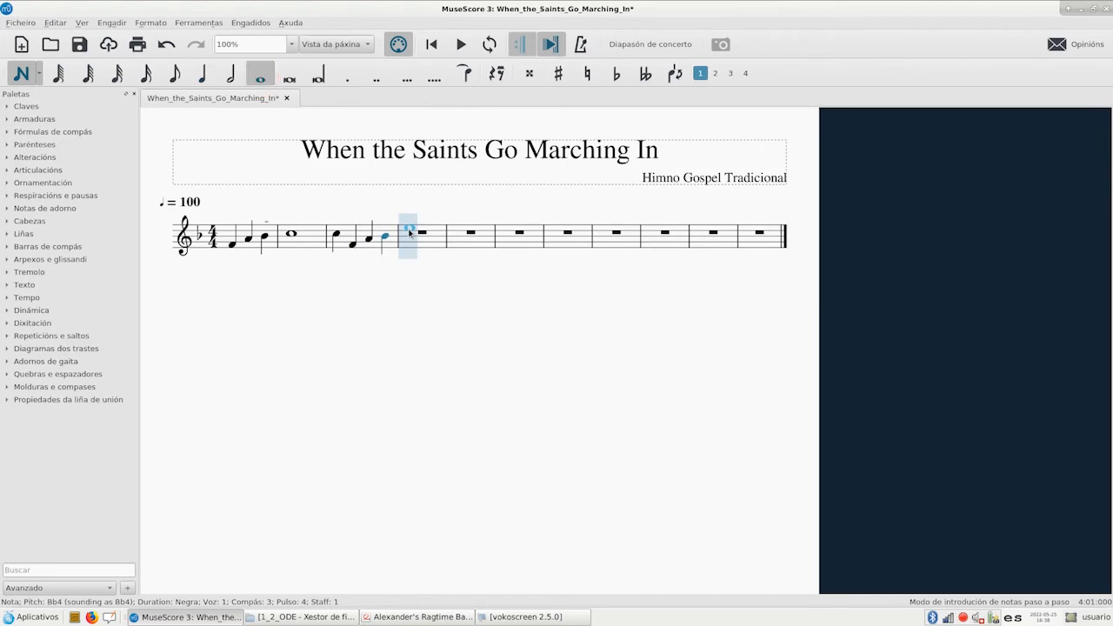
{"action": "left_click", "coordinate": [410, 234]}
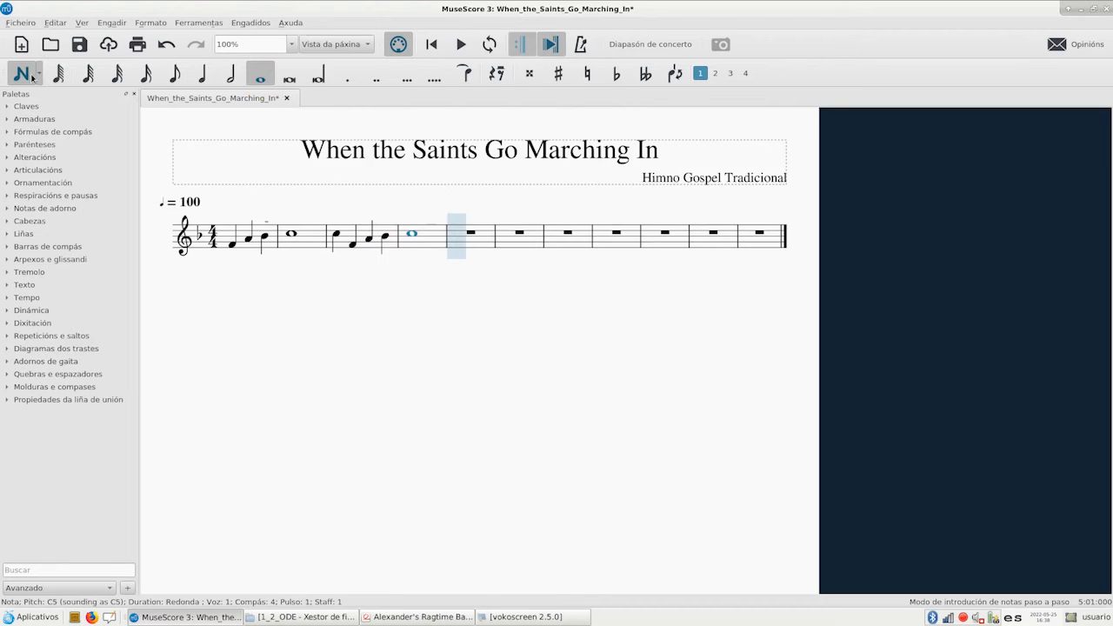
Leave note input and tie the whole note C5 in measure 2 to the first quarter note of measure 3
{"action": "left_click", "coordinate": [17, 76]}
{"action": "left_click", "coordinate": [294, 237]}
{"action": "left_click", "coordinate": [462, 73]}
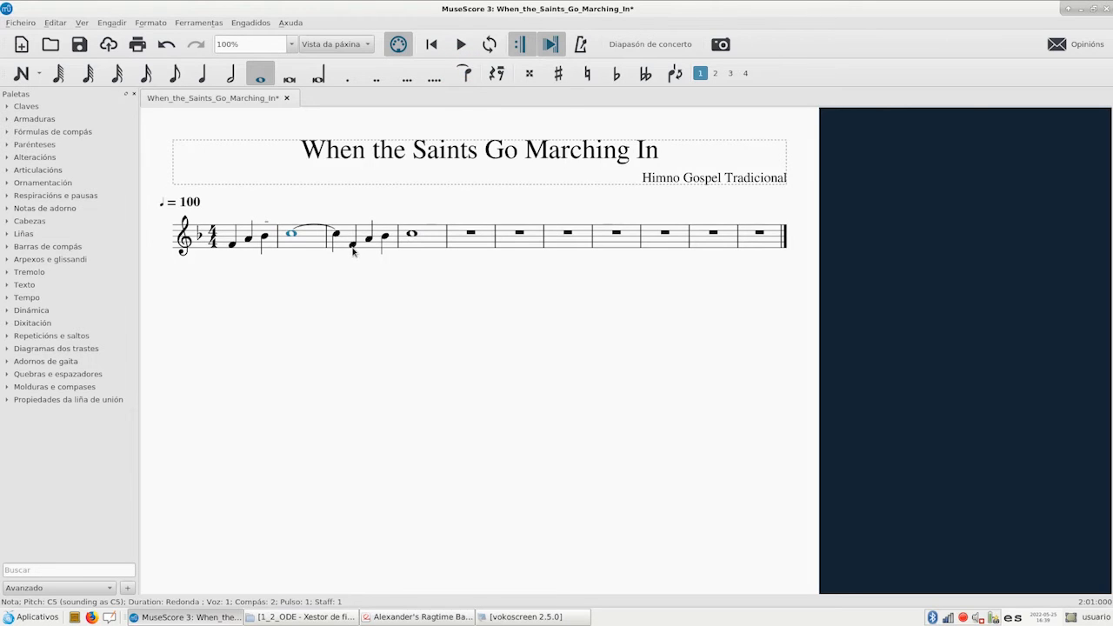
Following the reference PDF, copy measure 3 into measure 5 and tie measure 4's whole note C5 to measure 5's first quarter note
{"action": "left_click", "coordinate": [406, 619]}
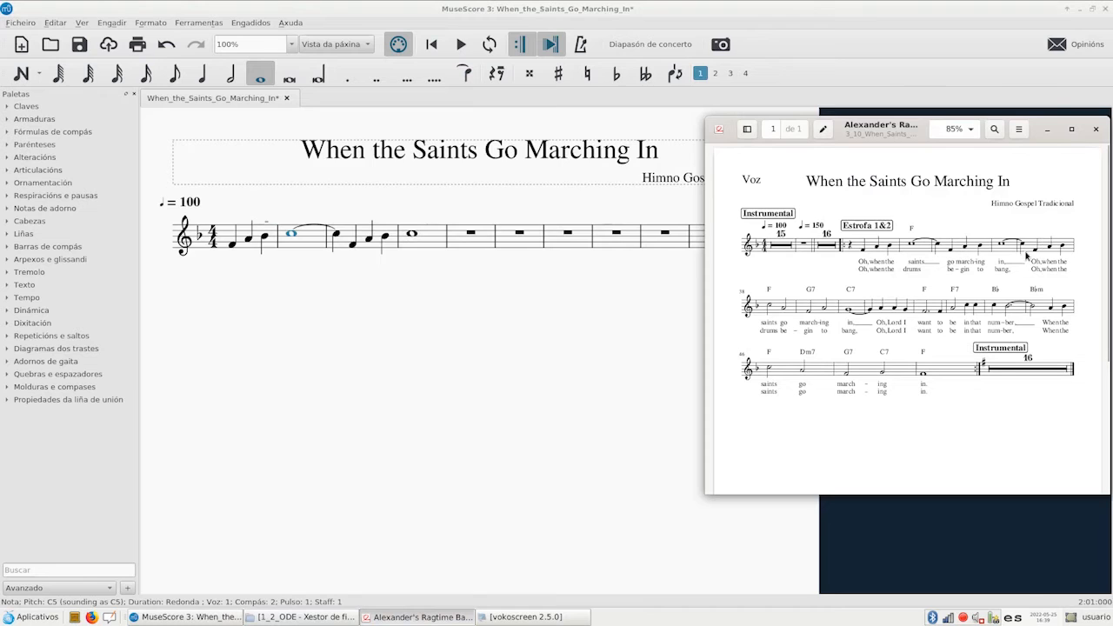
{"action": "left_click", "coordinate": [347, 240]}
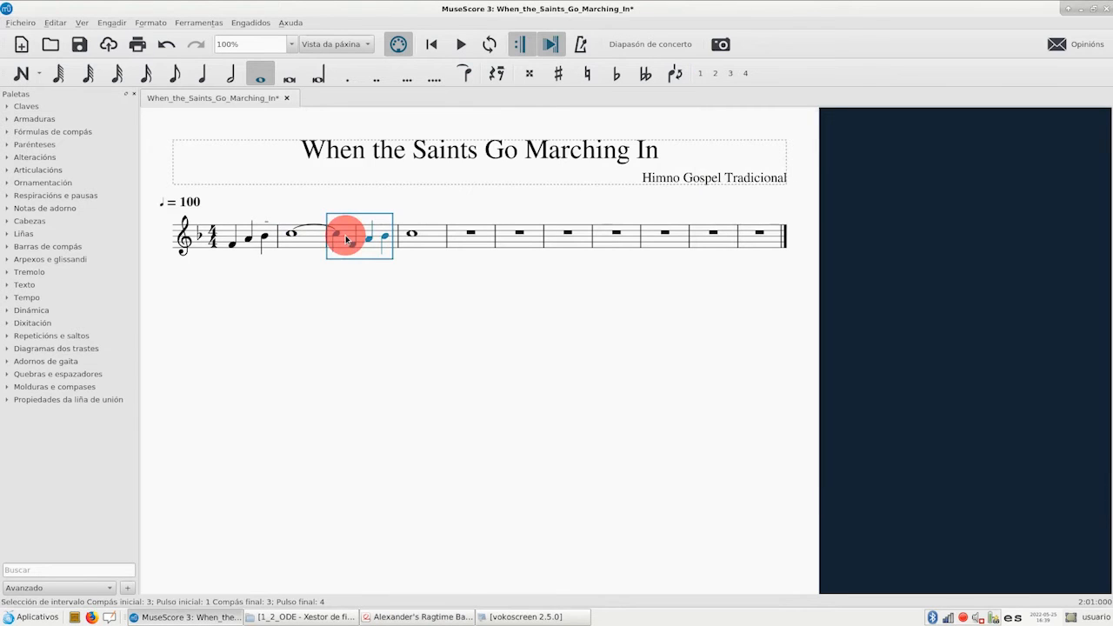
{"action": "left_click", "coordinate": [54, 24]}
{"action": "left_click", "coordinate": [61, 86]}
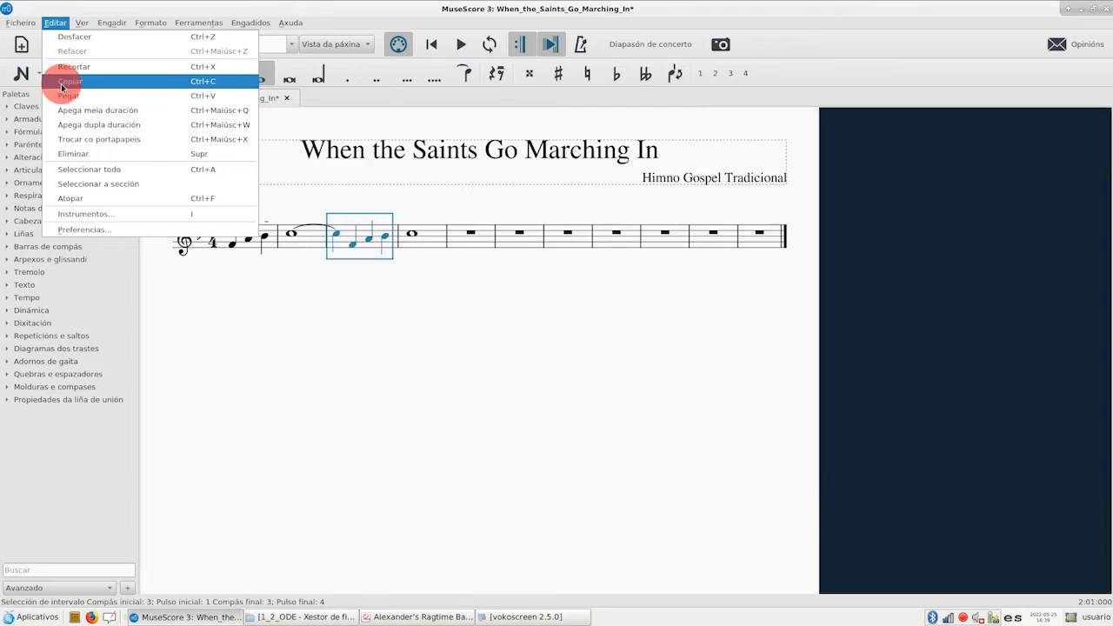
{"action": "left_click", "coordinate": [473, 242]}
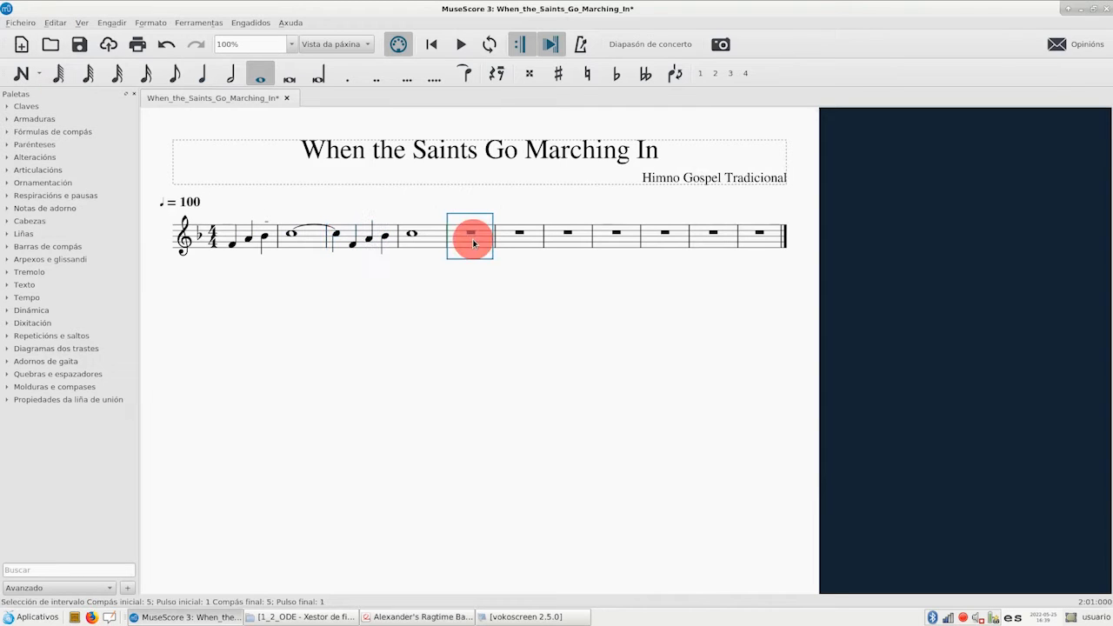
{"action": "left_click", "coordinate": [53, 23]}
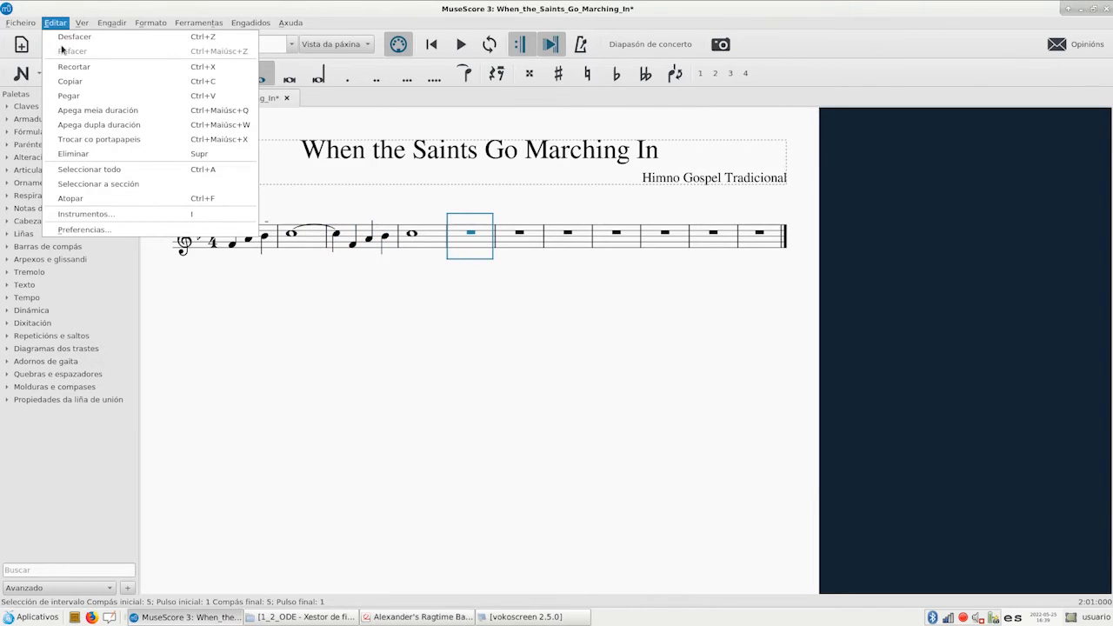
{"action": "left_click", "coordinate": [68, 97]}
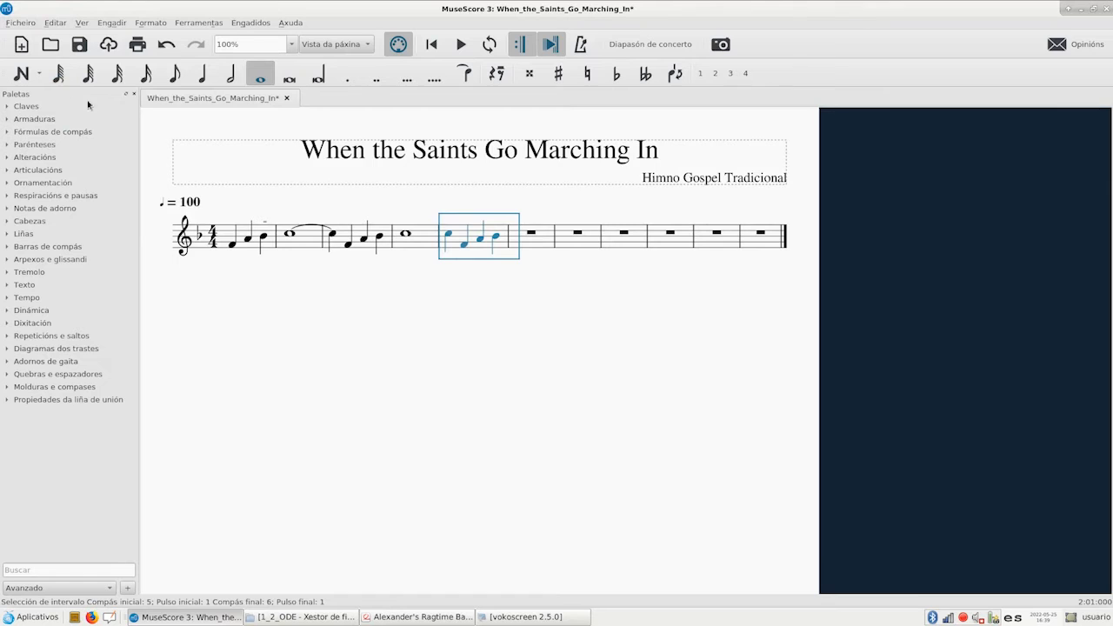
{"action": "left_click", "coordinate": [405, 234]}
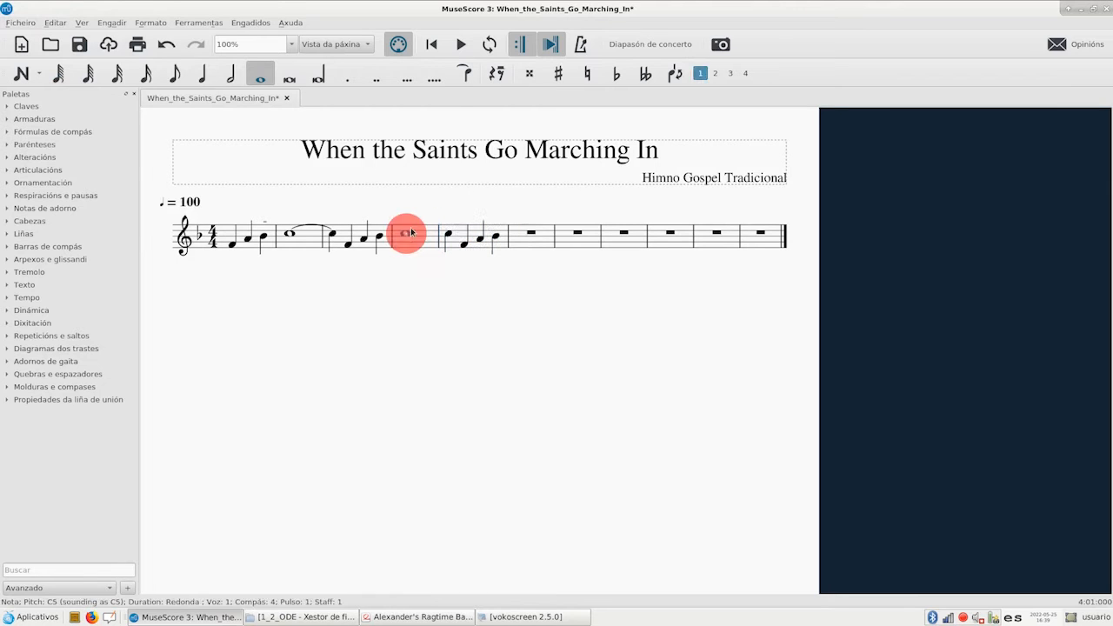
{"action": "left_click", "coordinate": [465, 75]}
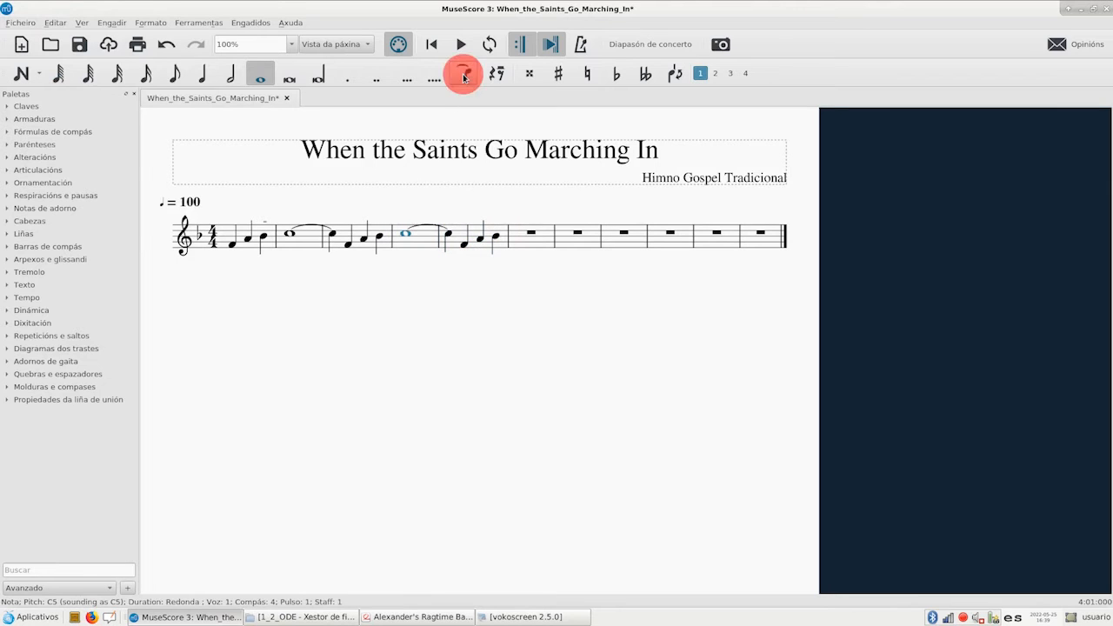
Following the reference PDF, enter a dotted half note F4 and a quarter note A4 in measure 7
{"action": "left_click", "coordinate": [425, 620]}
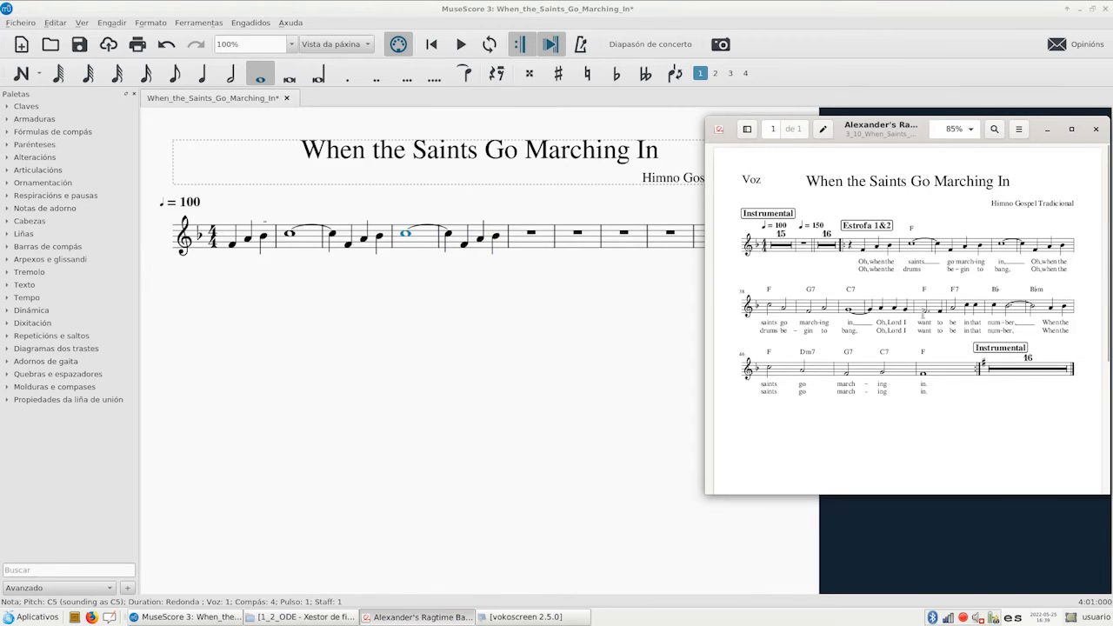
{"action": "left_click", "coordinate": [579, 237]}
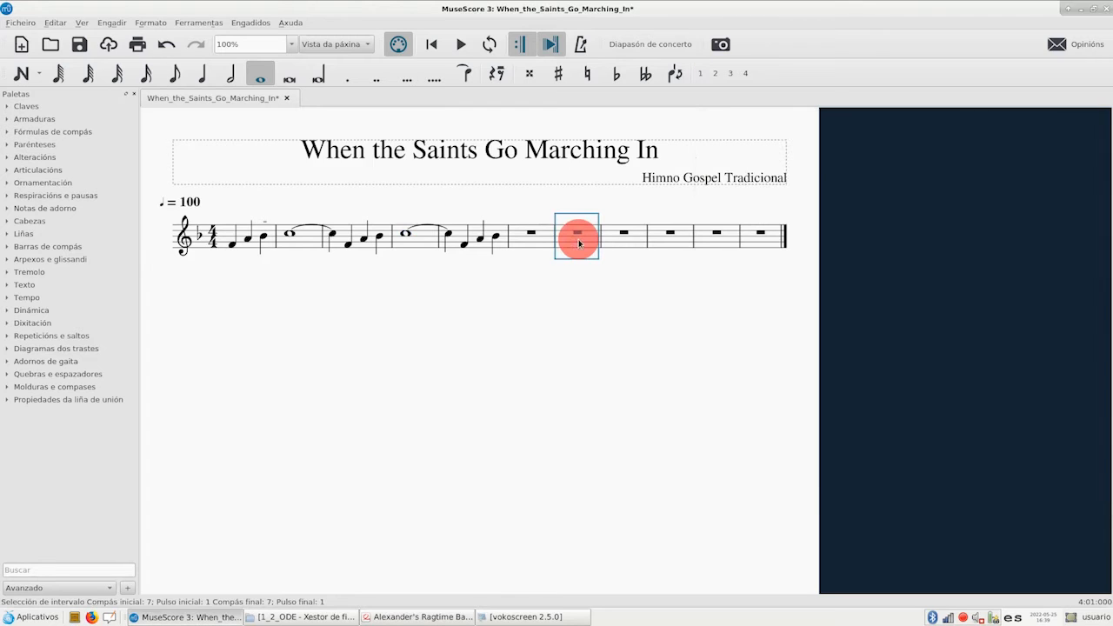
{"action": "left_click", "coordinate": [22, 75]}
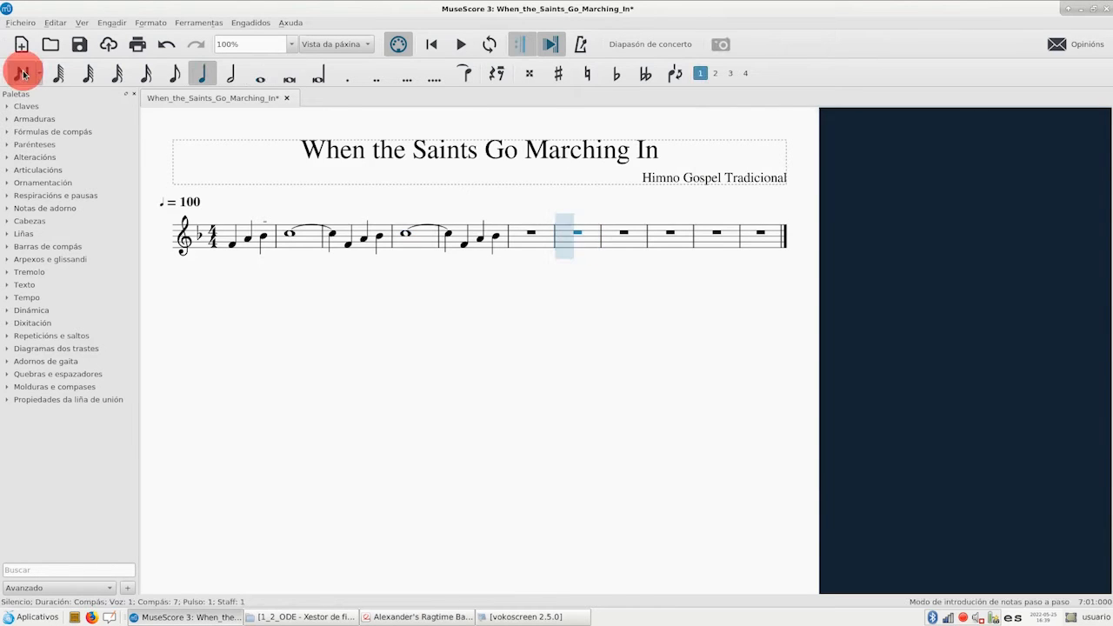
{"action": "left_click", "coordinate": [232, 76]}
{"action": "left_click", "coordinate": [349, 78]}
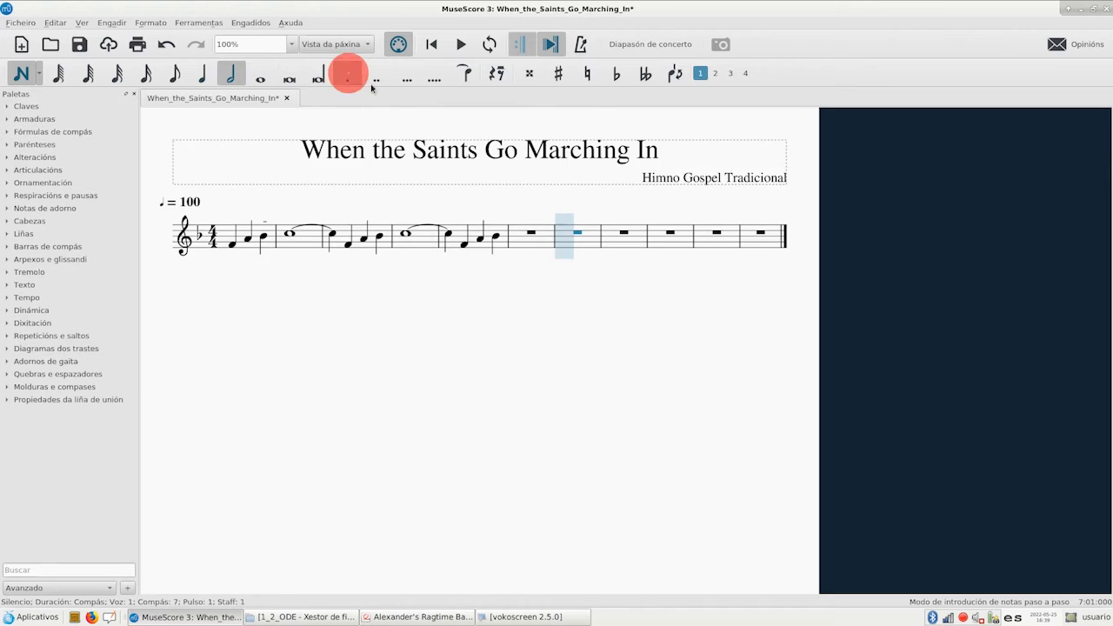
{"action": "left_click", "coordinate": [570, 248]}
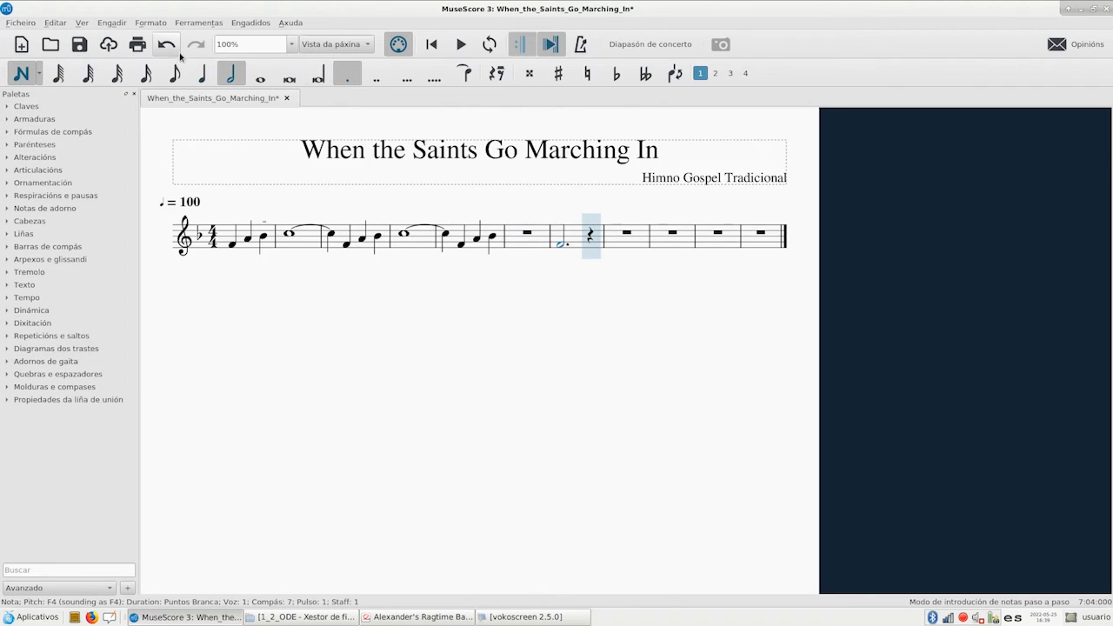
{"action": "left_click", "coordinate": [200, 73]}
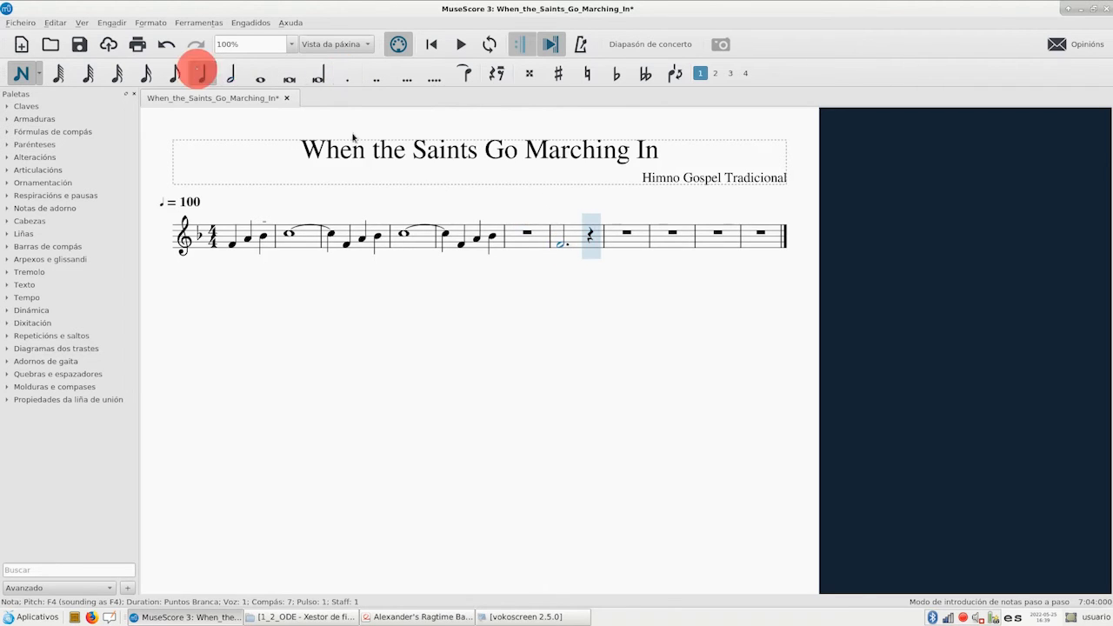
{"action": "left_click", "coordinate": [574, 237]}
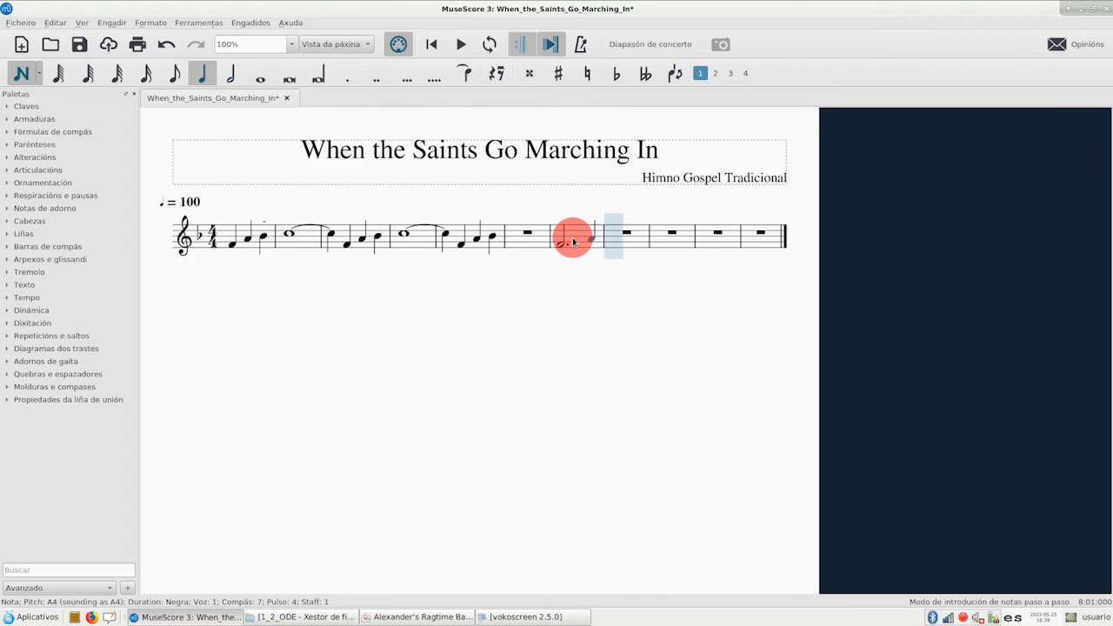
{"action": "left_click", "coordinate": [406, 617]}
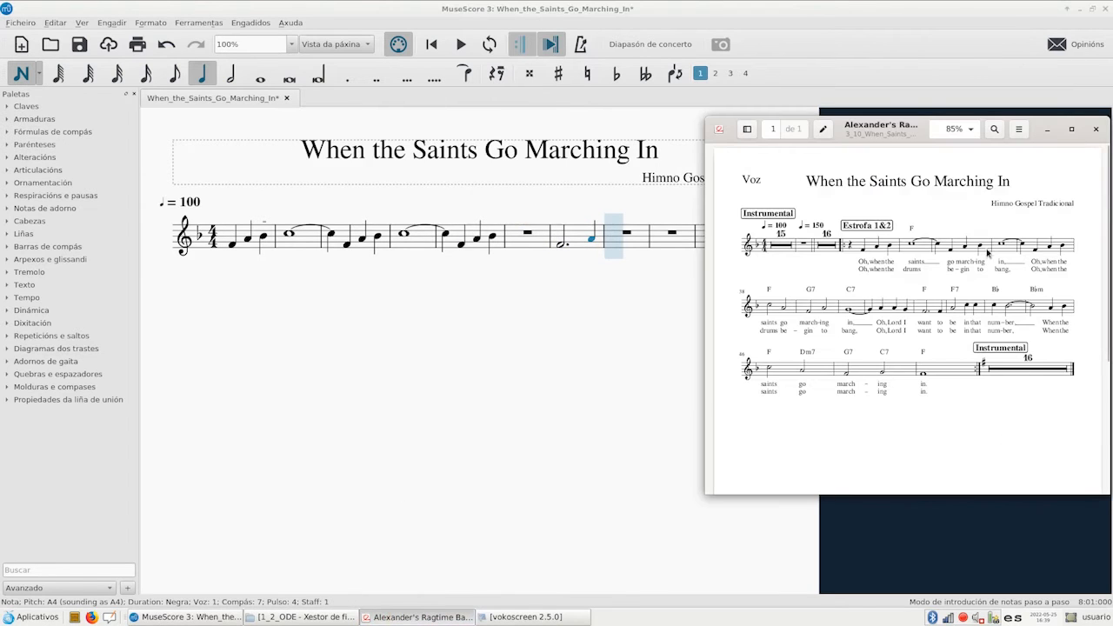
{"action": "left_click", "coordinate": [652, 256]}
{"action": "left_click", "coordinate": [166, 44]}
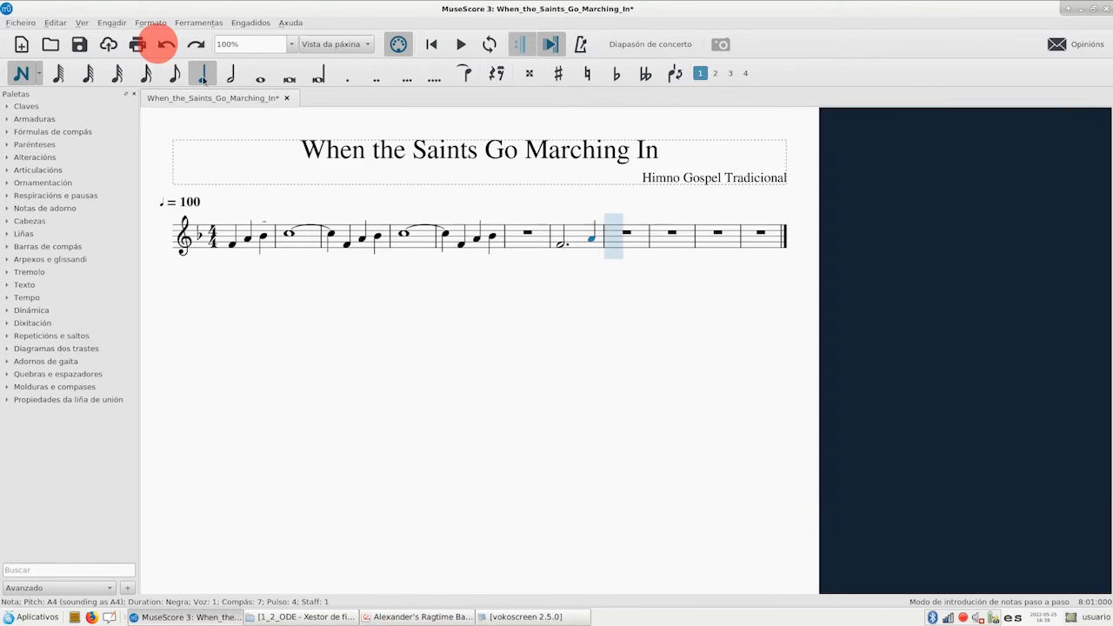
Leave note input and insert 12 empty measures before measure 9
{"action": "left_click", "coordinate": [17, 76]}
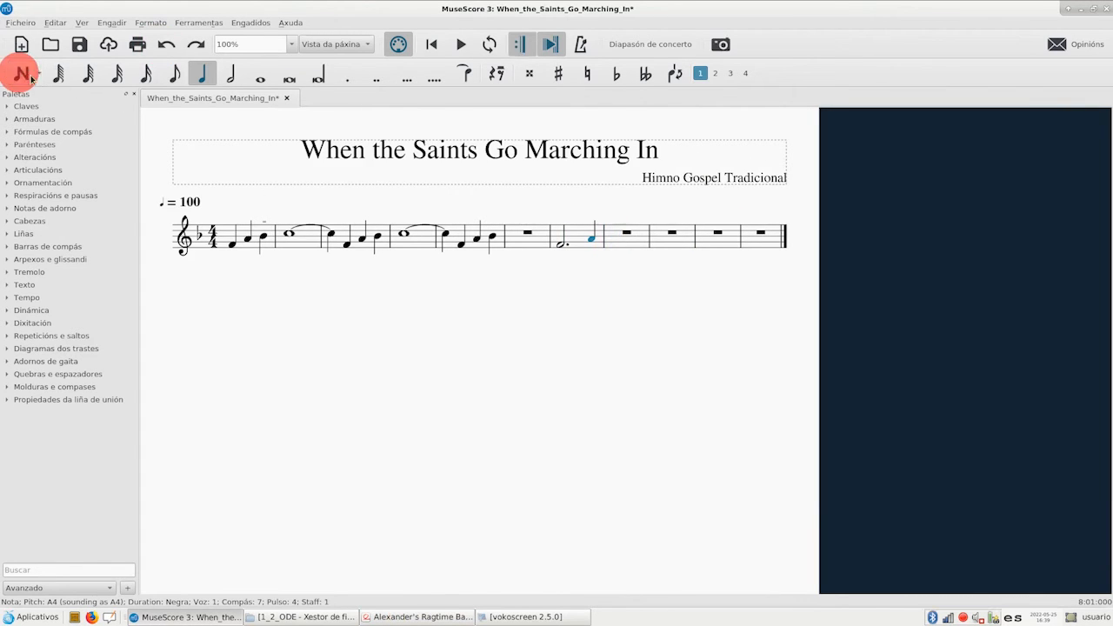
{"action": "left_click", "coordinate": [669, 247]}
{"action": "right_click", "coordinate": [669, 246]}
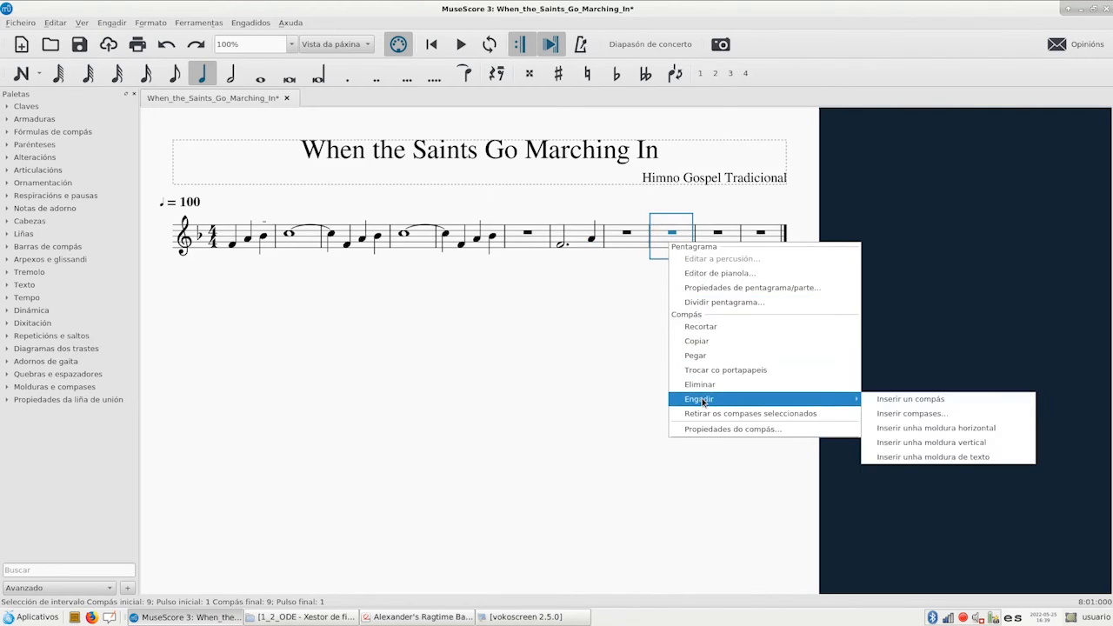
{"action": "left_click", "coordinate": [883, 416]}
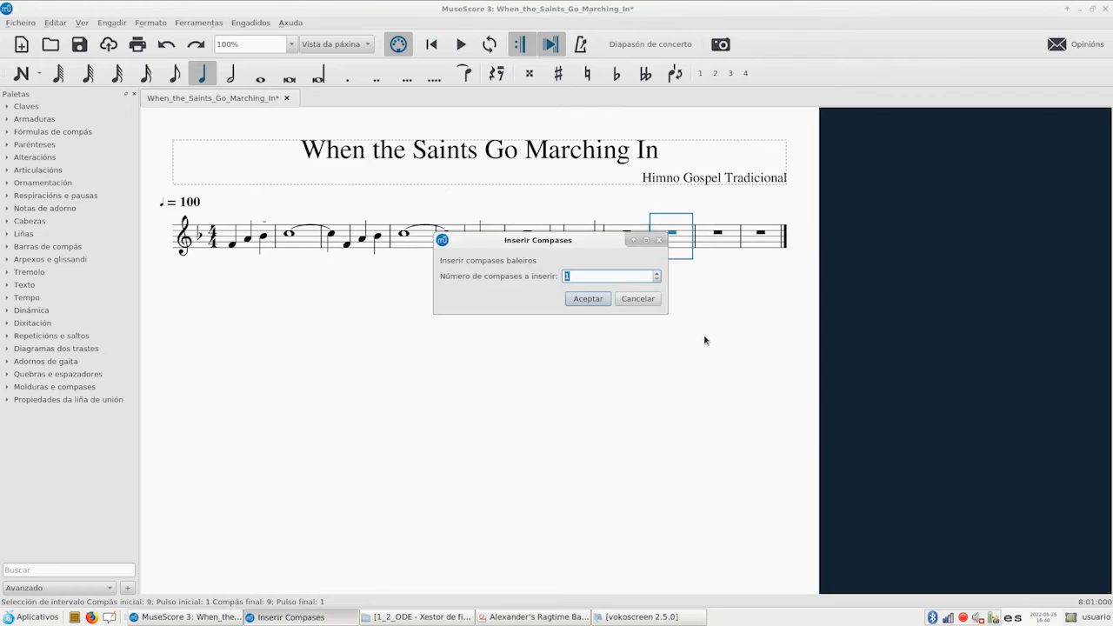
{"action": "type", "text": "2"}
{"action": "left_click", "coordinate": [589, 299]}
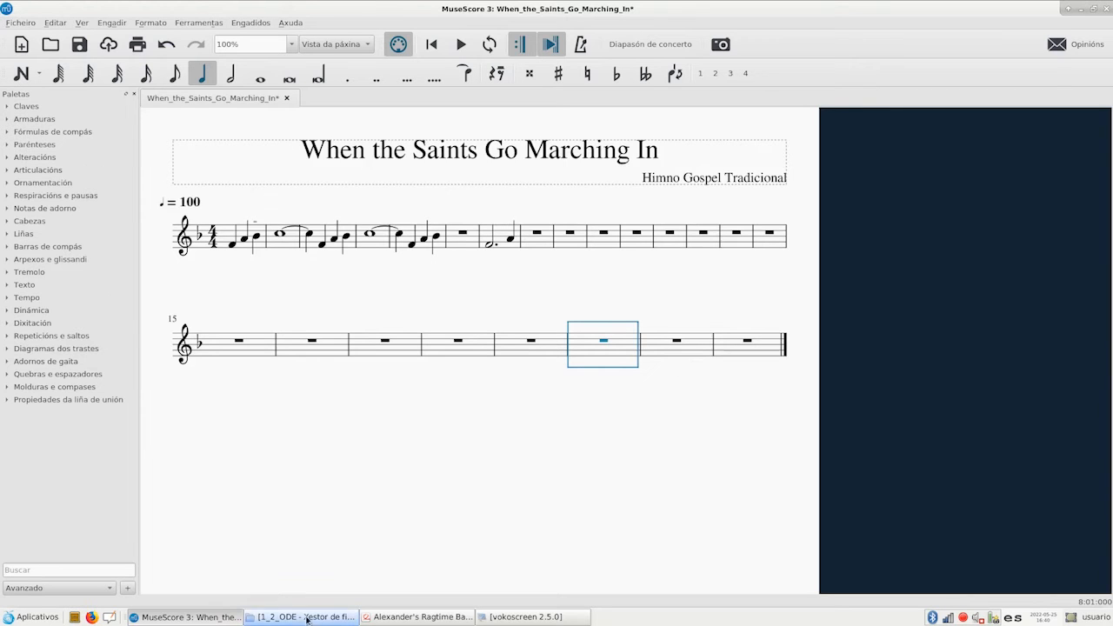
Following the reference PDF, add a start repeat barline before measure 2 and an end repeat barline after measure 7
{"action": "left_click", "coordinate": [418, 617]}
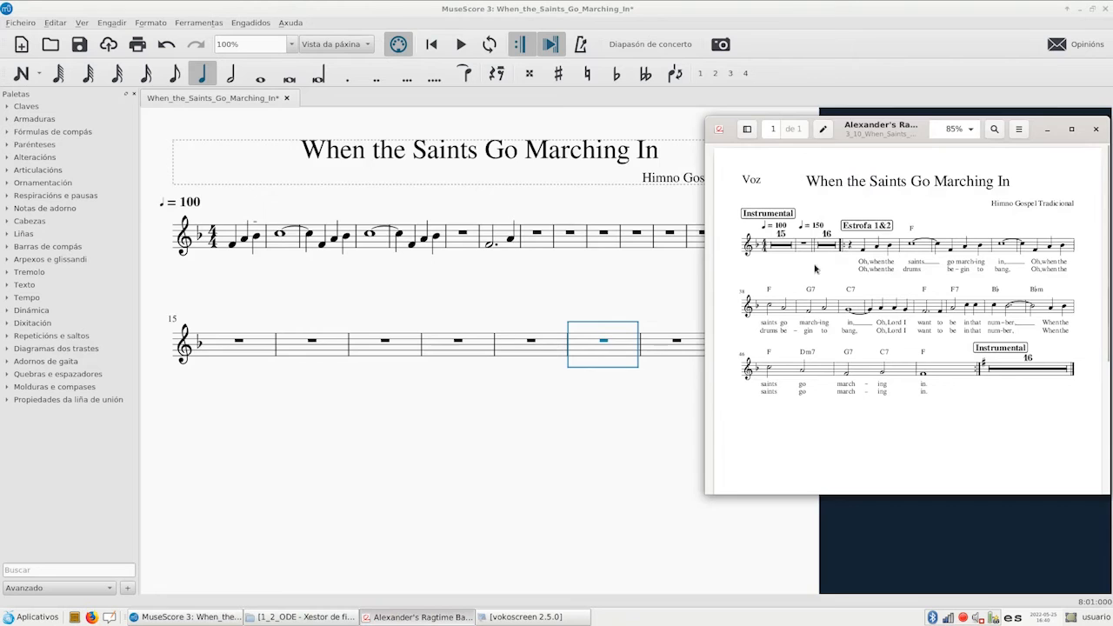
{"action": "left_click", "coordinate": [8, 247]}
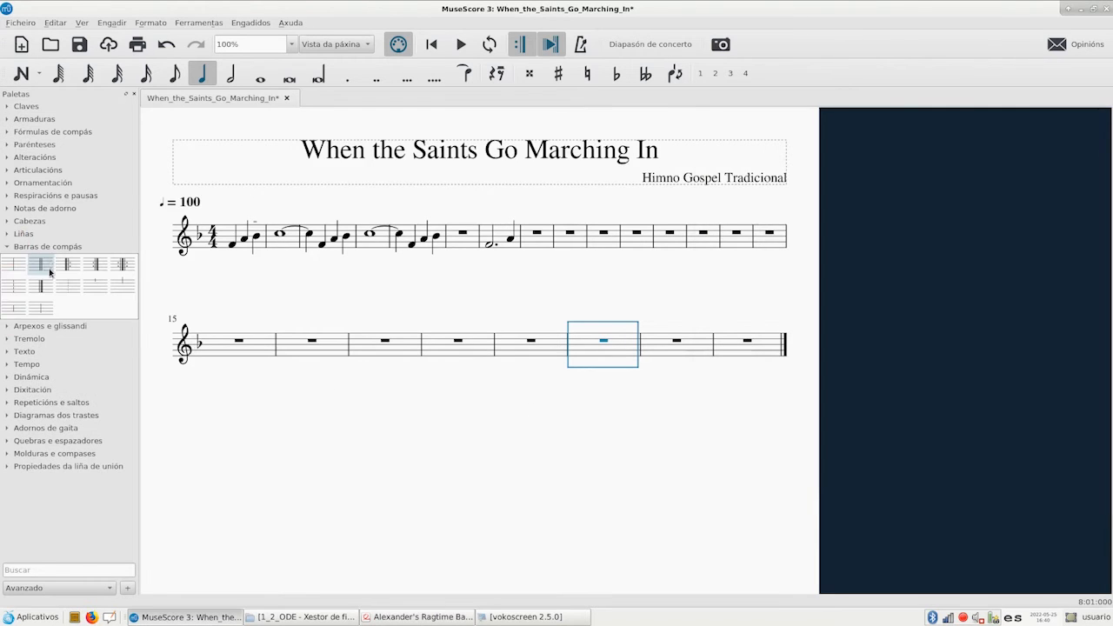
{"action": "left_click_drag", "start_coordinate": [66, 270], "coordinate": [280, 248]}
{"action": "left_click_drag", "start_coordinate": [97, 269], "coordinate": [515, 250]}
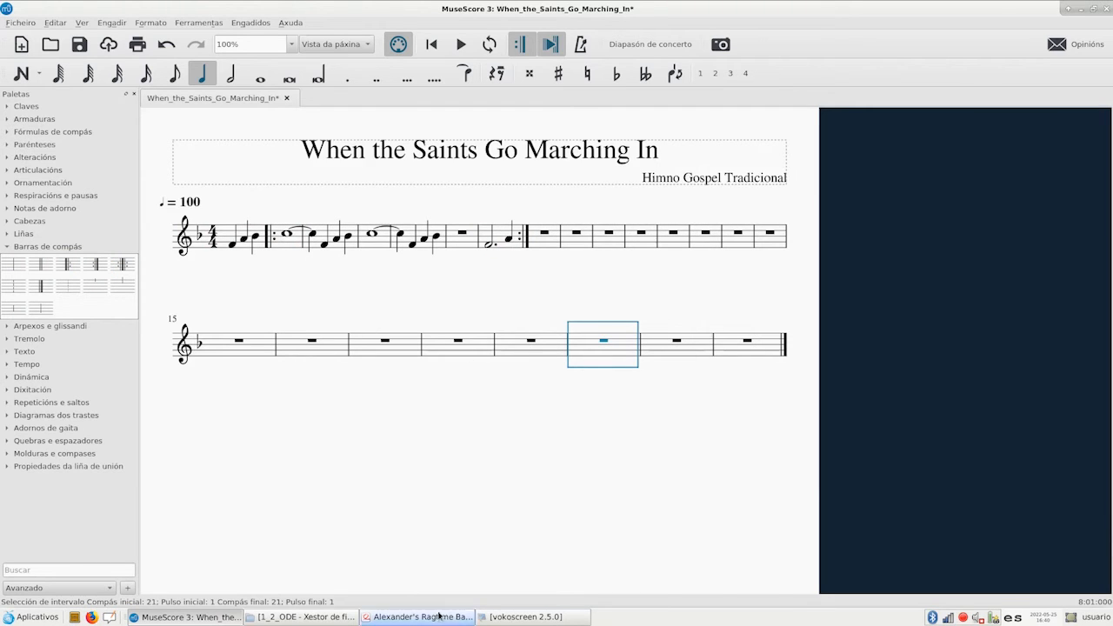
{"action": "left_click", "coordinate": [520, 616]}
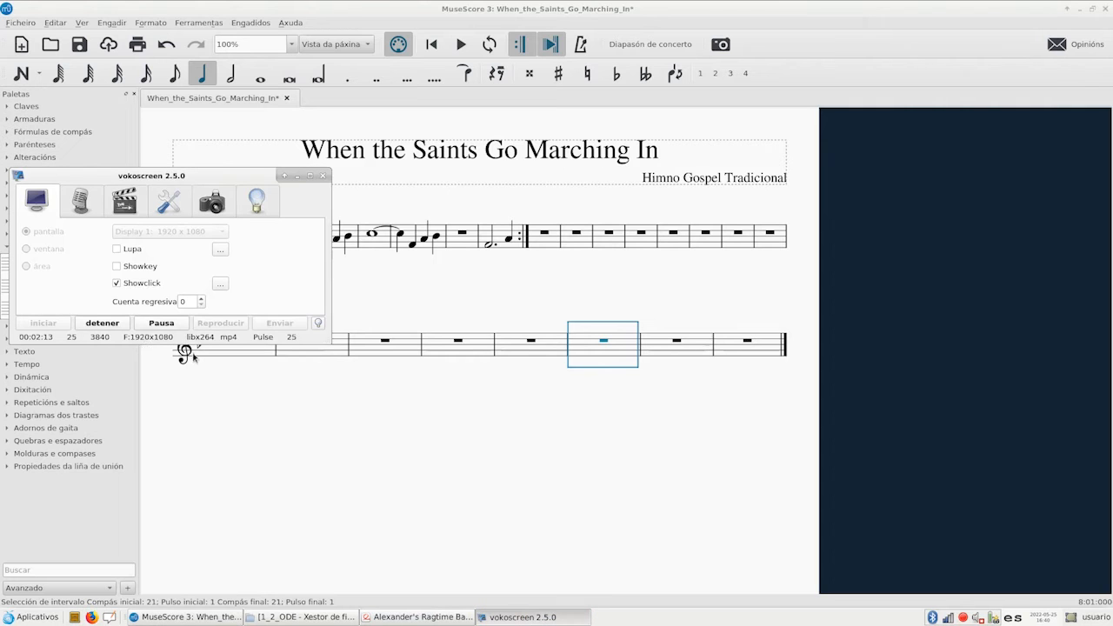
{"action": "left_click", "coordinate": [101, 323]}
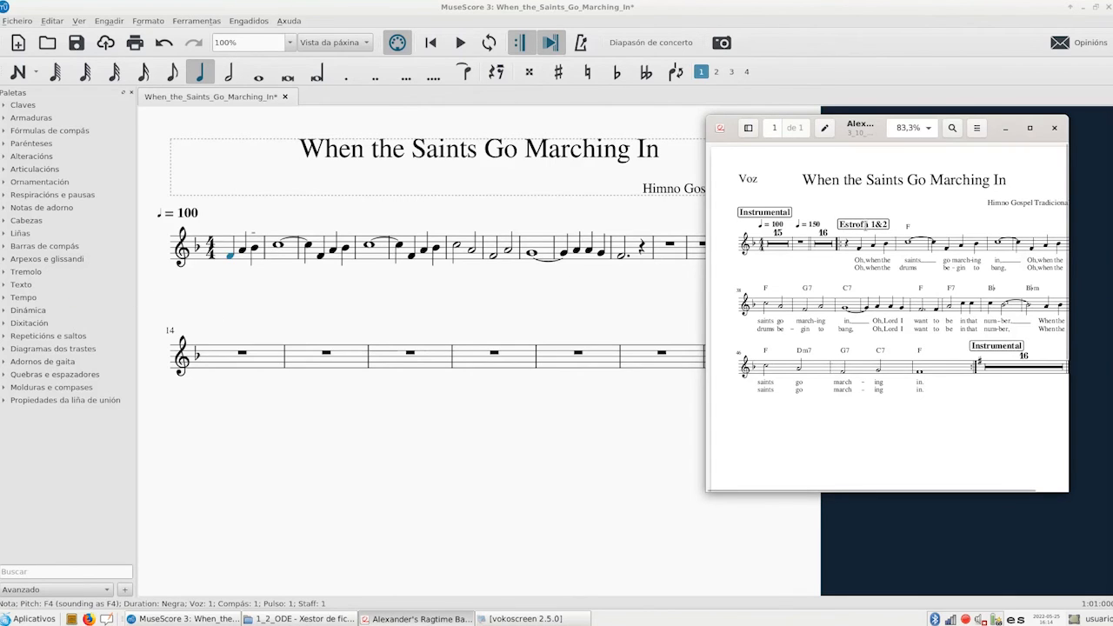
Add the rehearsal mark "Estrofa 1 & 2" at the first note F4 and move it to the right of the tempo marking
{"action": "left_click", "coordinate": [229, 257]}
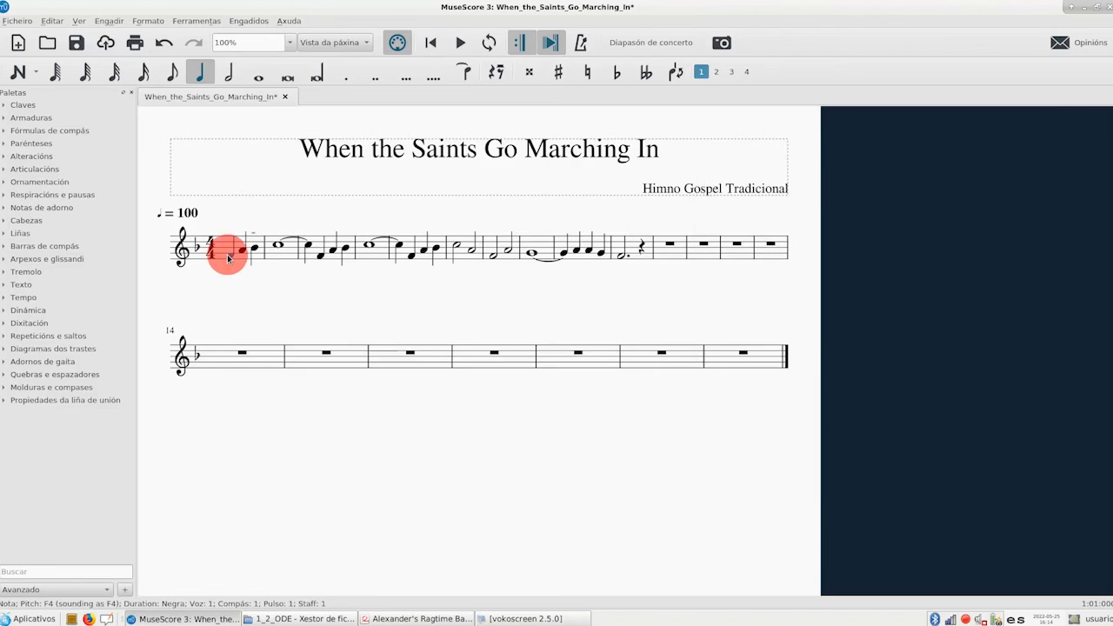
{"action": "left_click", "coordinate": [109, 21]}
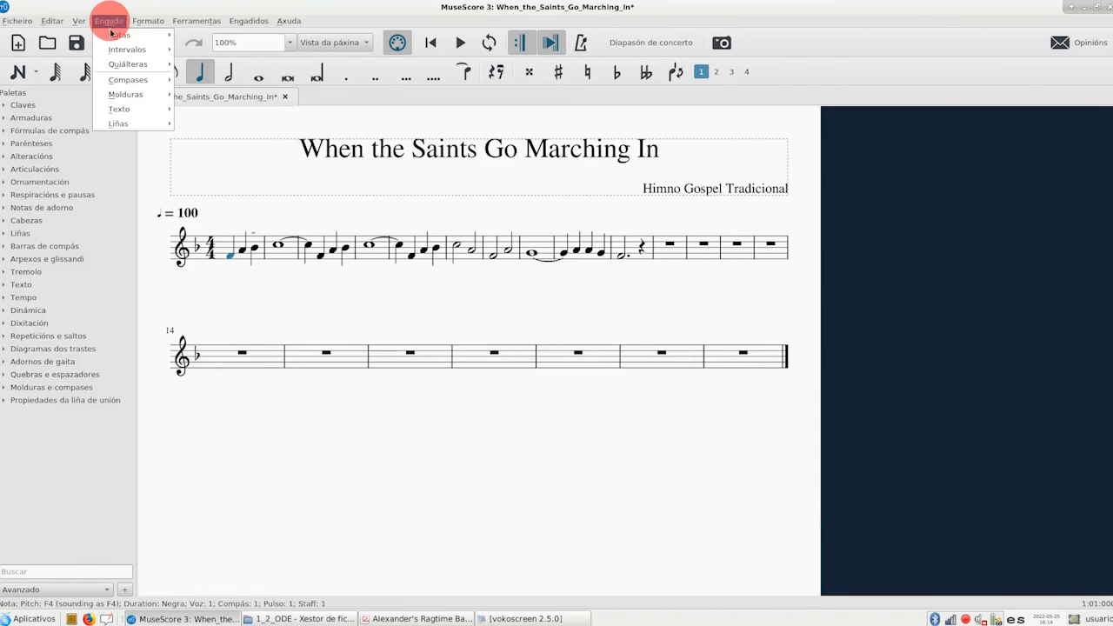
{"action": "mouse_move", "coordinate": [122, 108]}
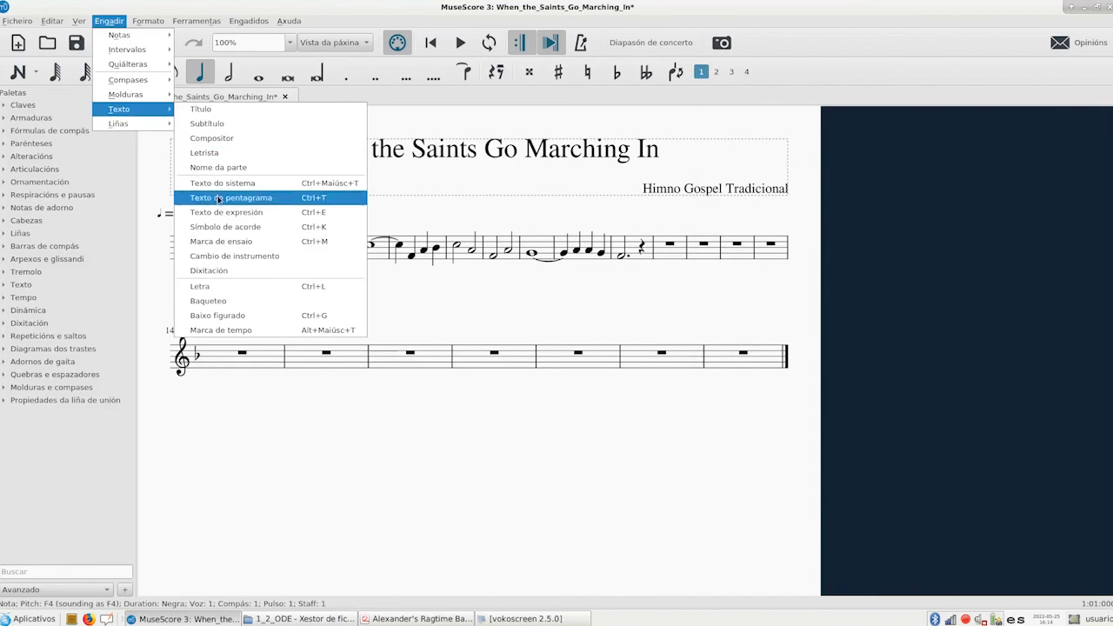
{"action": "left_click", "coordinate": [202, 247]}
{"action": "type", "text": "Estrofa"}
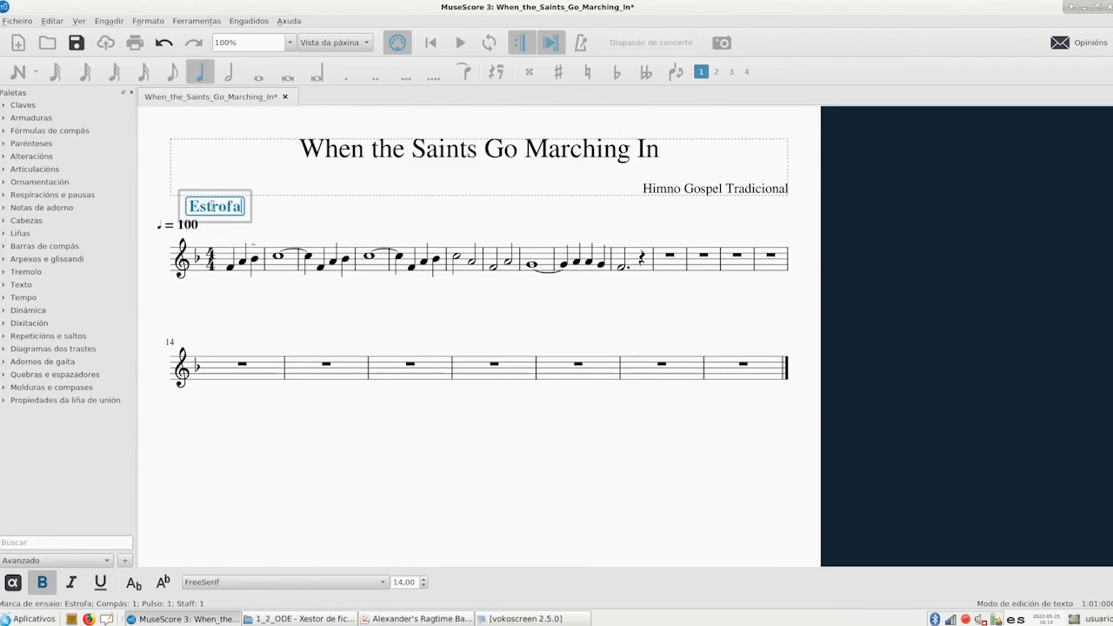
{"action": "type", "text": " 1 &"}
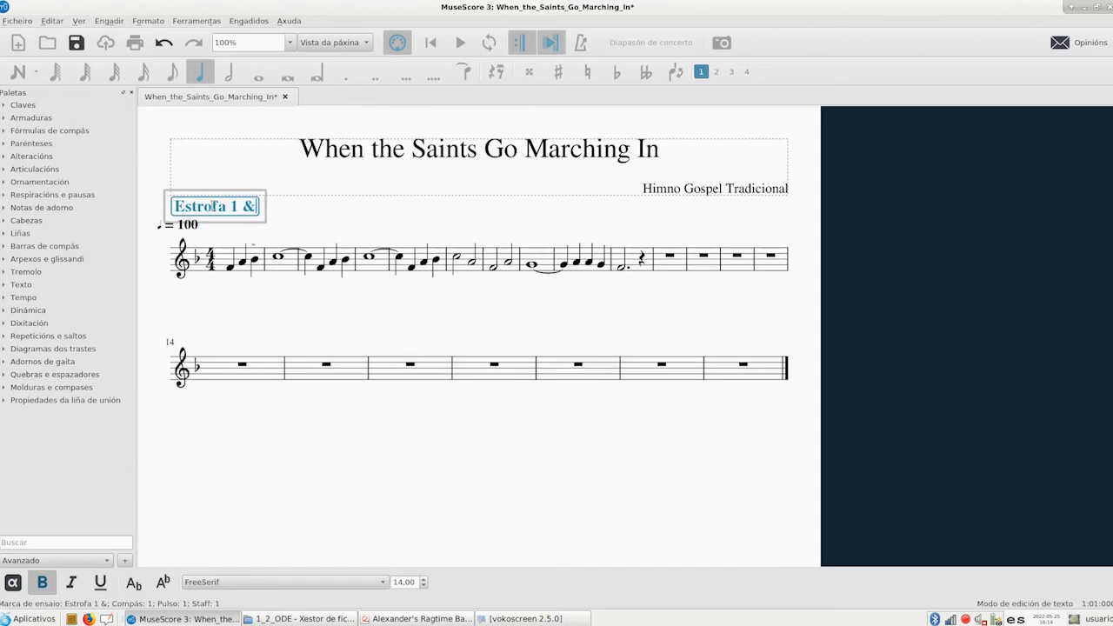
{"action": "type", "text": " 2"}
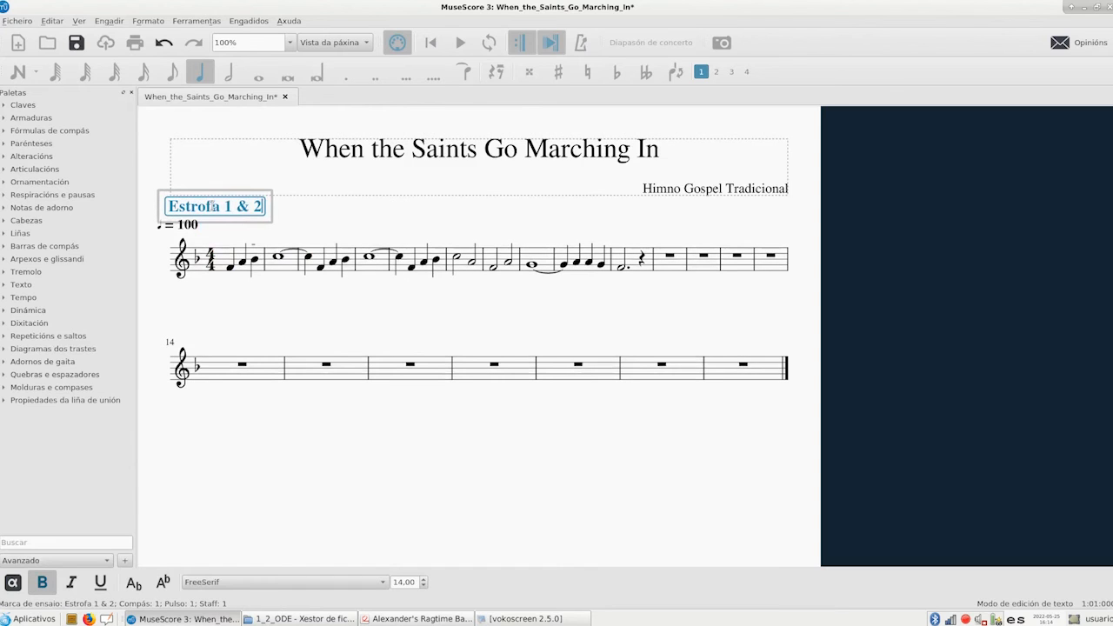
{"action": "left_click", "coordinate": [318, 217]}
{"action": "left_click_drag", "start_coordinate": [238, 209], "coordinate": [282, 219]}
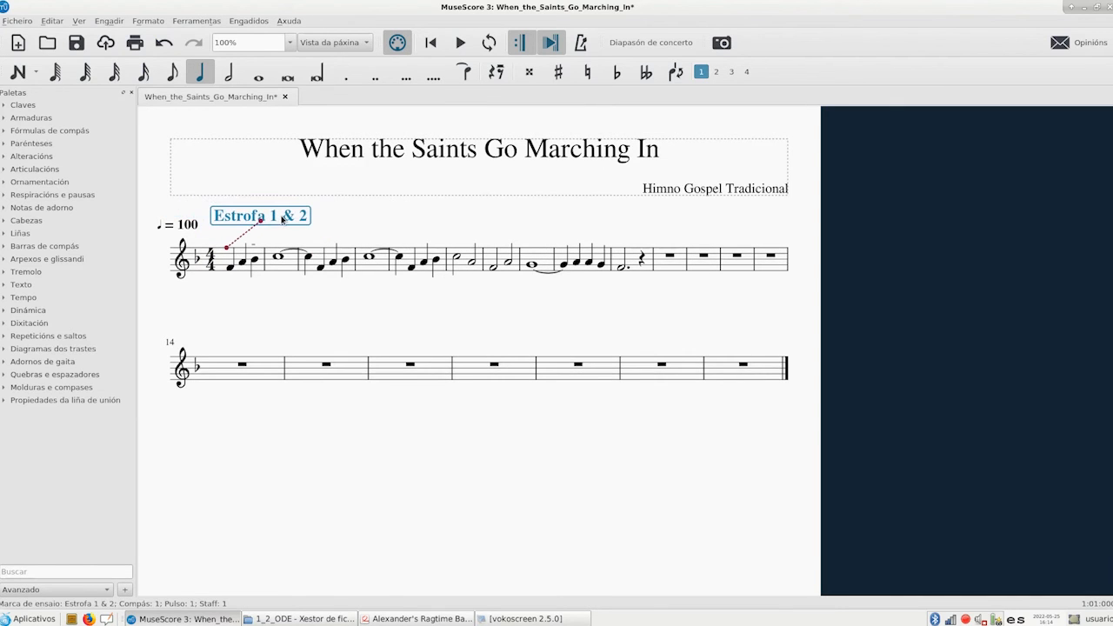
Following the reference PDF, add the rehearsal mark "Instrumental" at the first empty measure and shift it right over the empty measures
{"action": "left_click", "coordinate": [411, 619]}
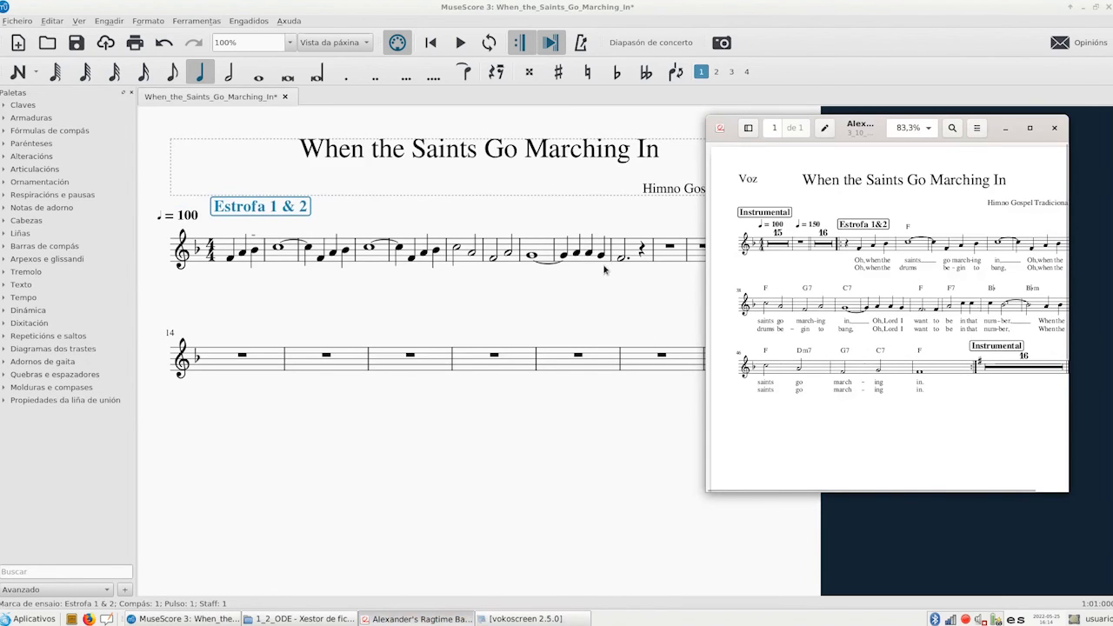
{"action": "left_click", "coordinate": [669, 246]}
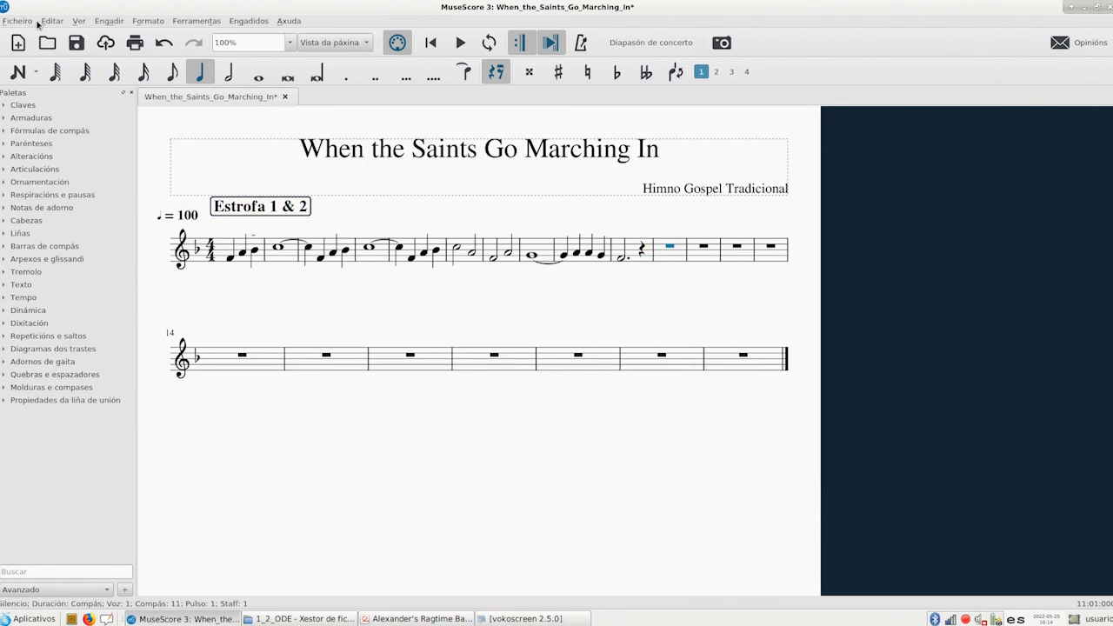
{"action": "left_click", "coordinate": [111, 23]}
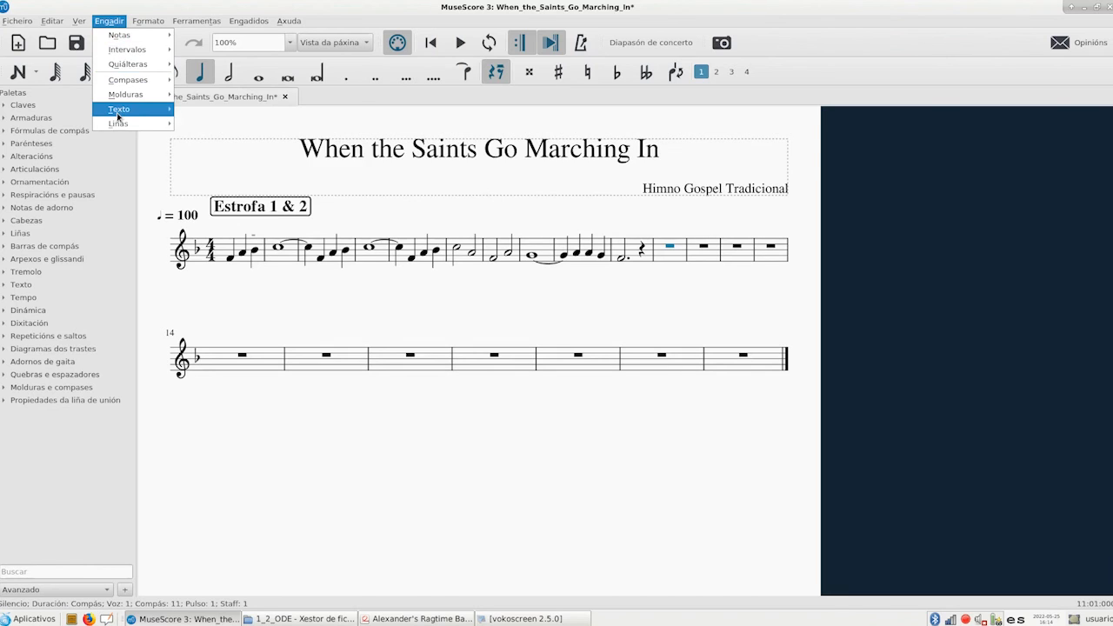
{"action": "mouse_move", "coordinate": [130, 111]}
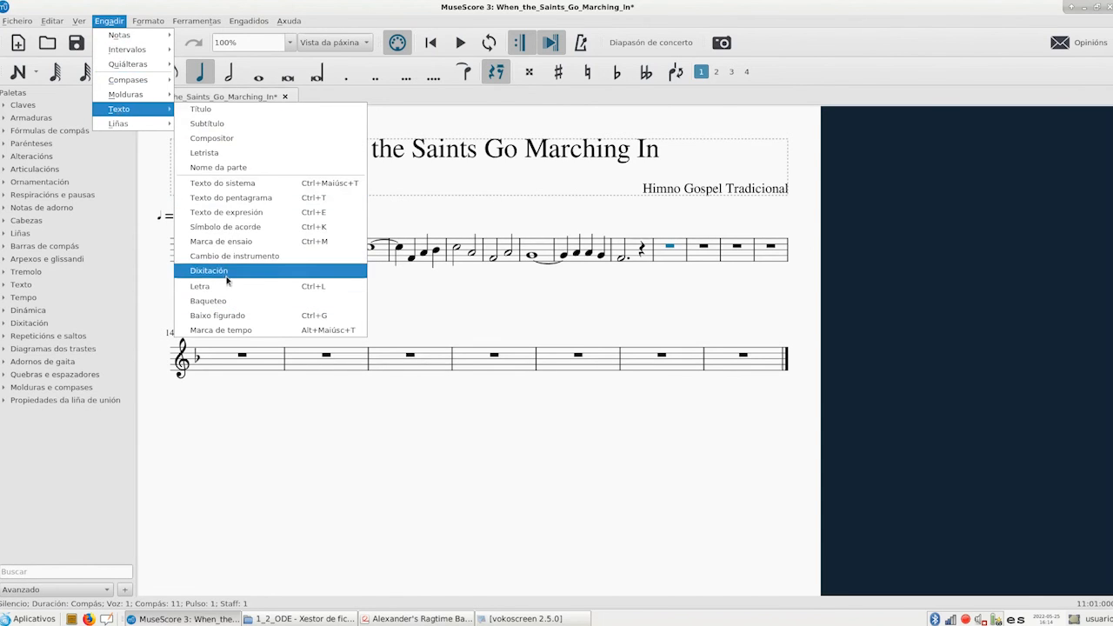
{"action": "left_click", "coordinate": [223, 244]}
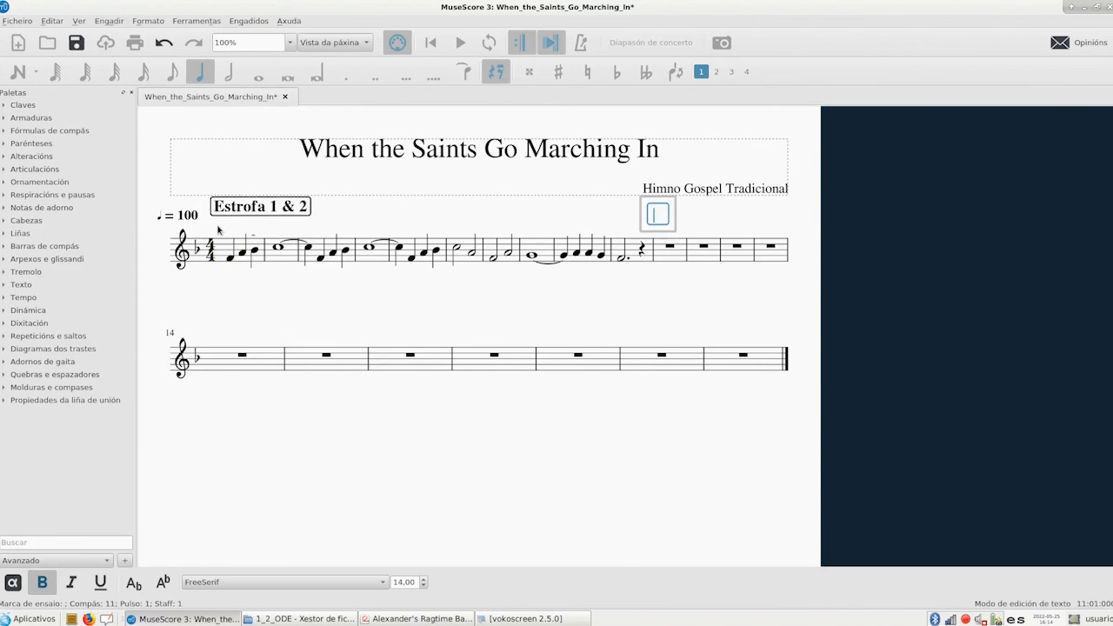
{"action": "type", "text": "Instr"}
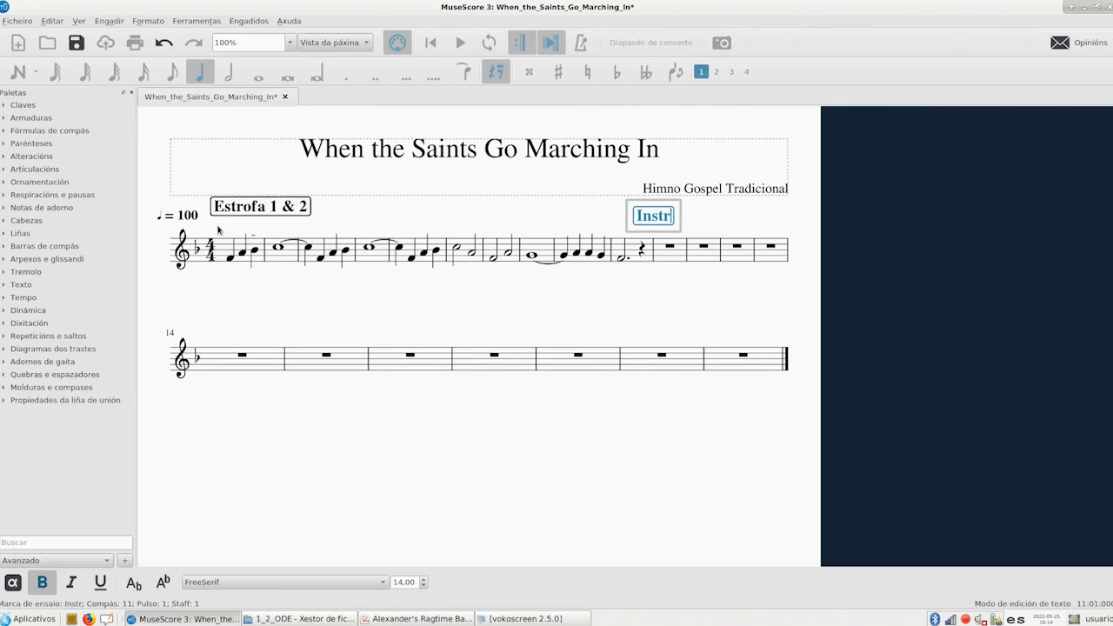
{"action": "type", "text": "umental"}
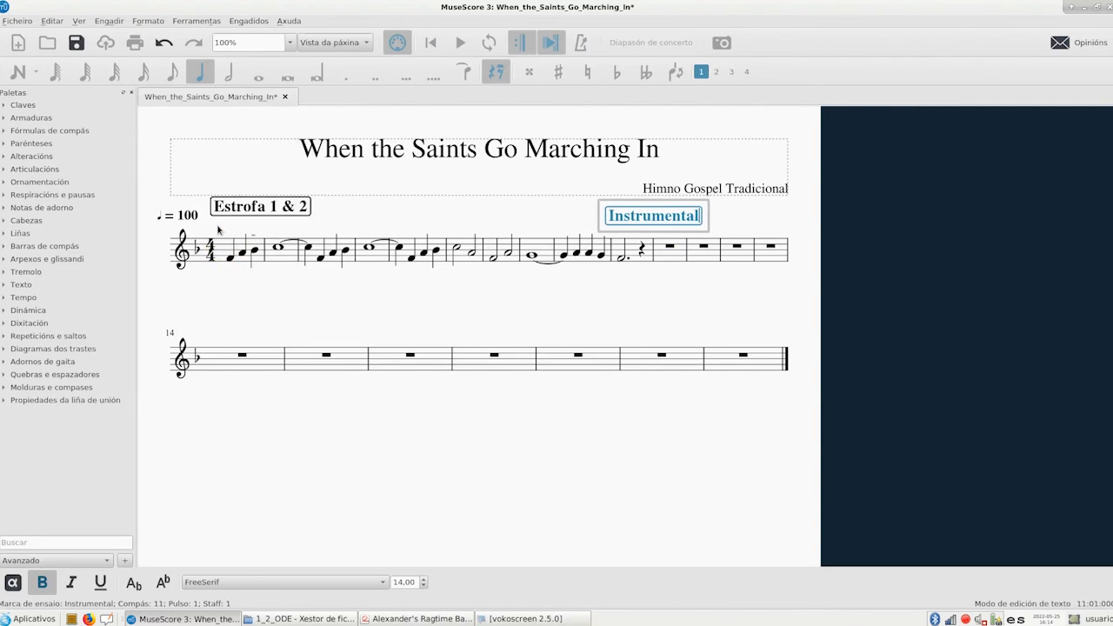
{"action": "left_click", "coordinate": [639, 313]}
{"action": "left_click_drag", "start_coordinate": [652, 216], "coordinate": [696, 222]}
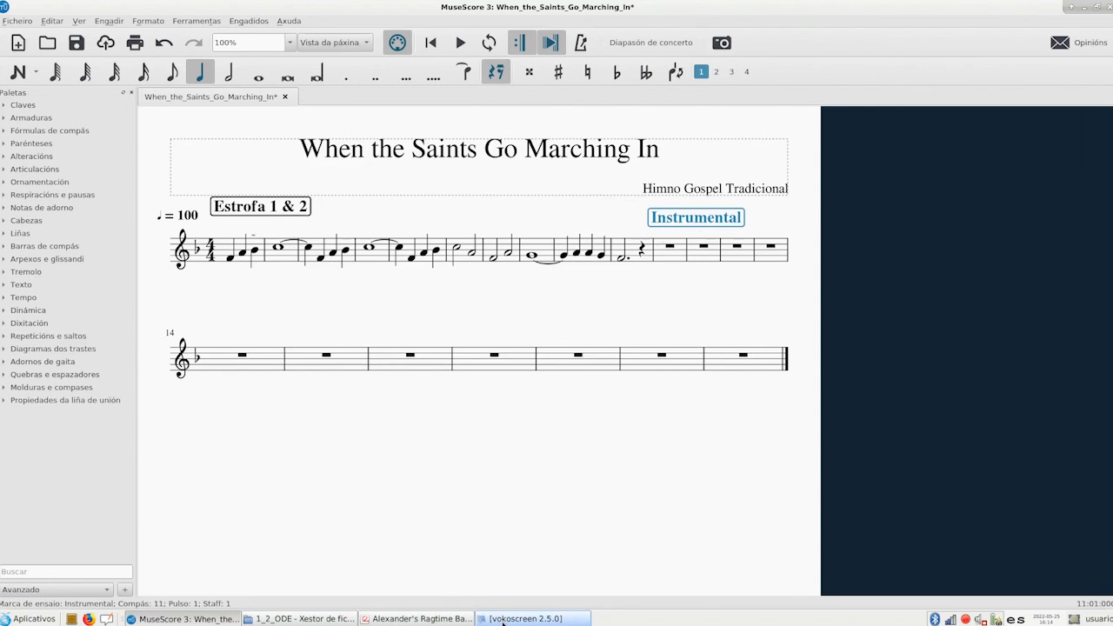
{"action": "left_click", "coordinate": [503, 620]}
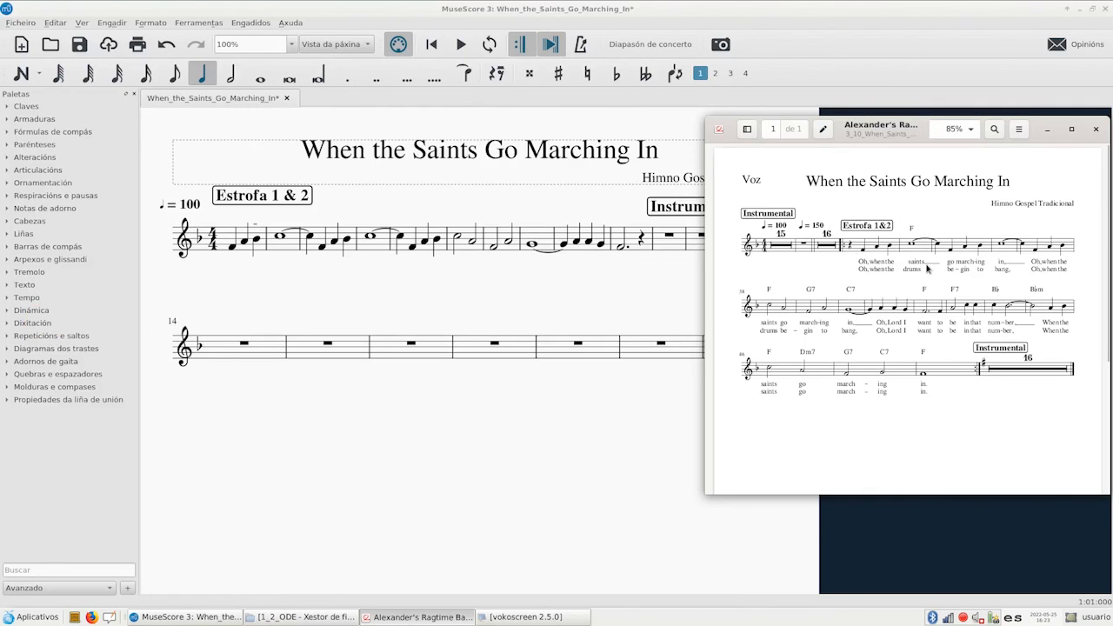
Add lyrics from the first note F4, entering "Oh,", "when" and "the" under the three pickup notes
{"action": "left_click", "coordinate": [230, 248]}
{"action": "left_click", "coordinate": [115, 25]}
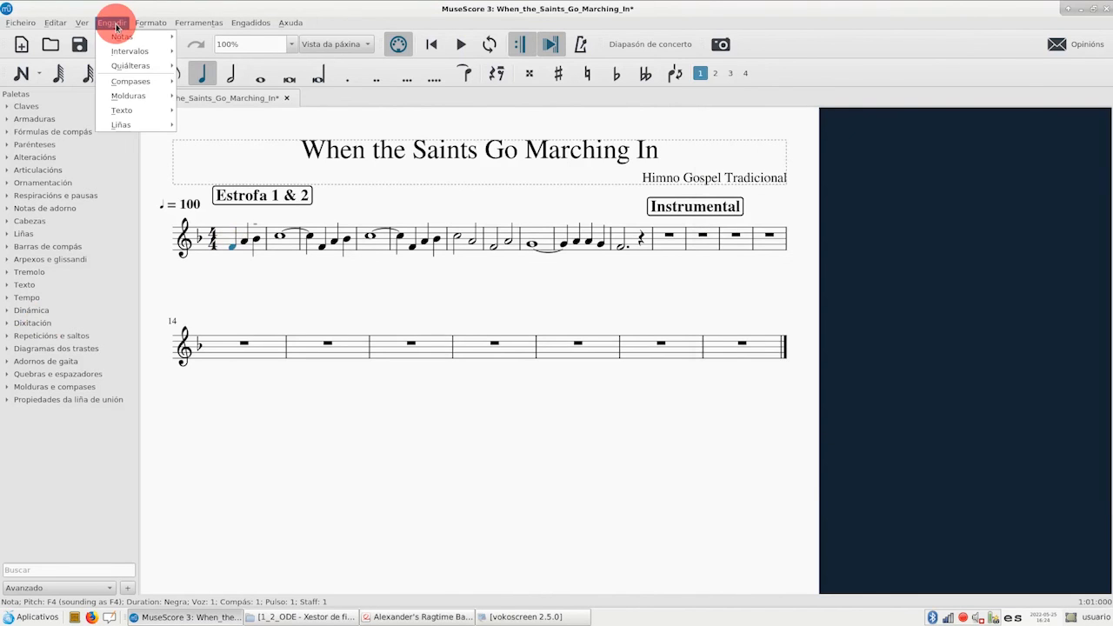
{"action": "mouse_move", "coordinate": [126, 110]}
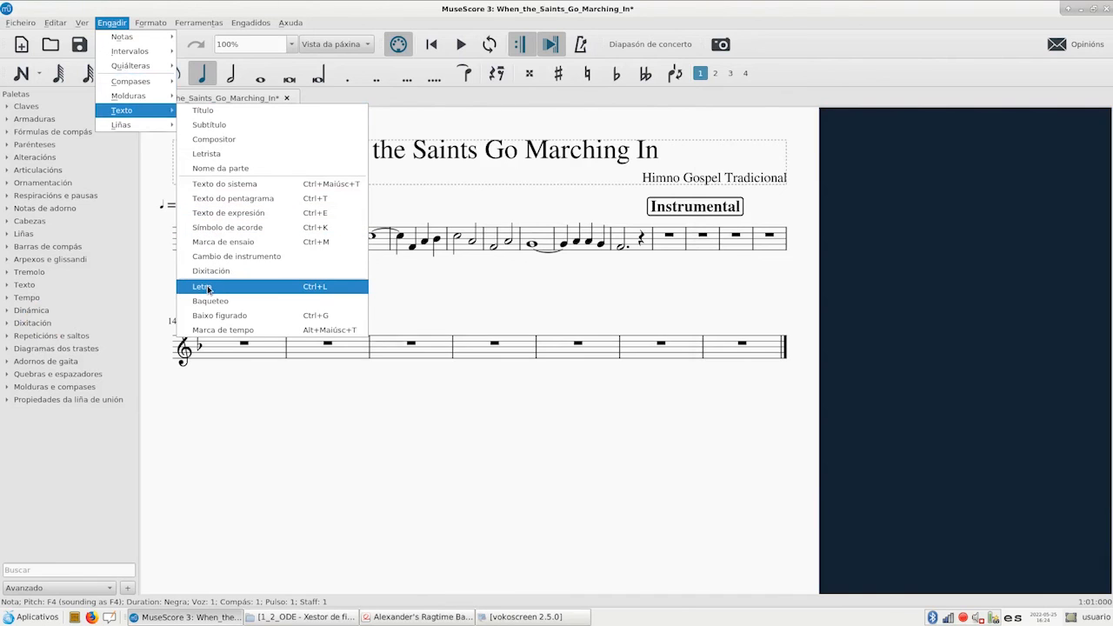
{"action": "left_click", "coordinate": [296, 296]}
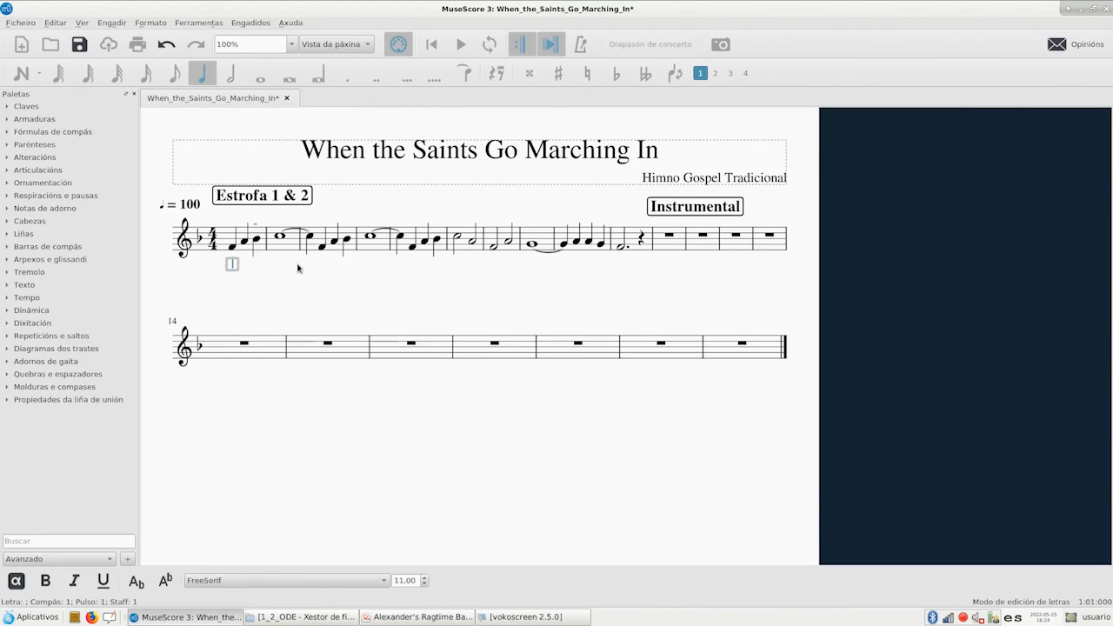
{"action": "type", "text": "Oh"}
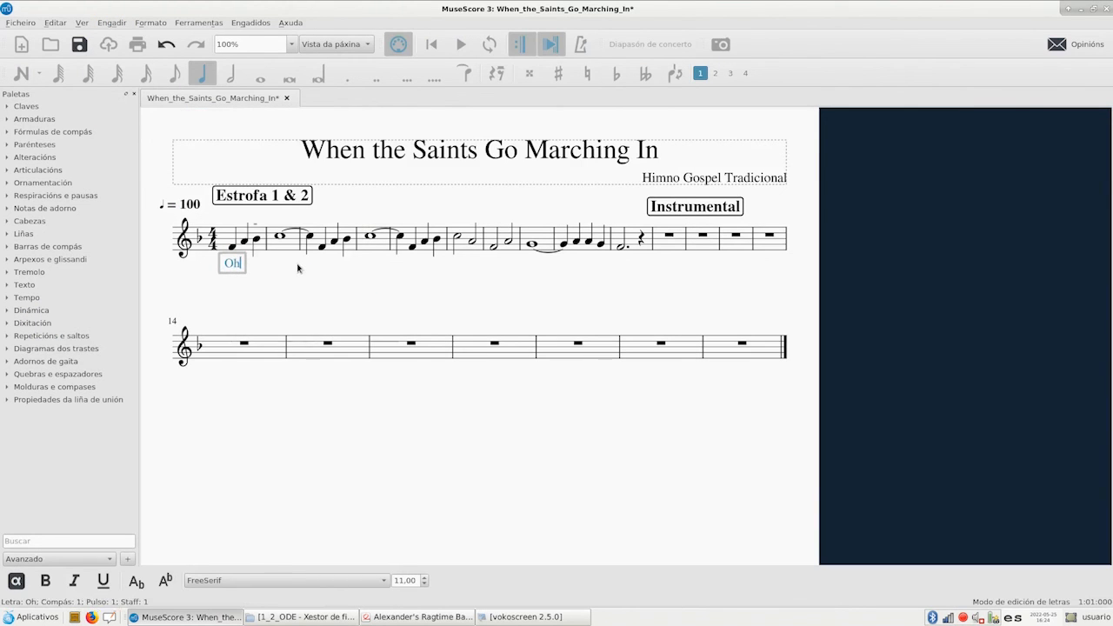
{"action": "type", "text": ","}
{"action": "key", "text": "space"}
{"action": "type", "text": "when"}
{"action": "key", "text": "space"}
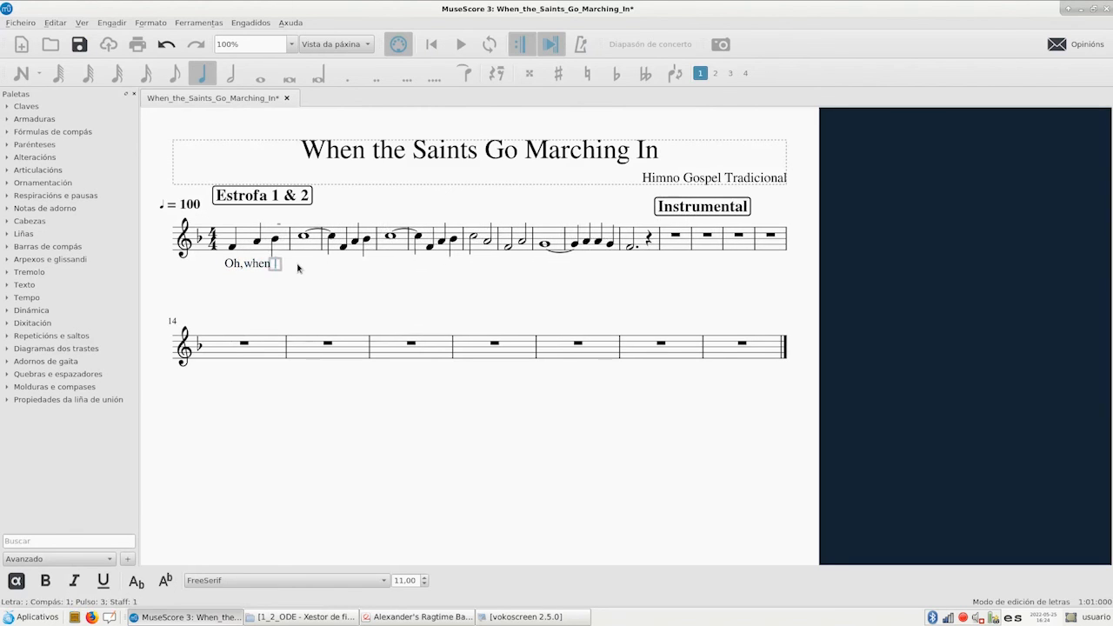
{"action": "type", "text": "the"}
{"action": "key", "text": "space"}
Enter the lyric "Saints" under the whole note in measure 2, with an extender line across the tied note
{"action": "type", "text": "Sa"}
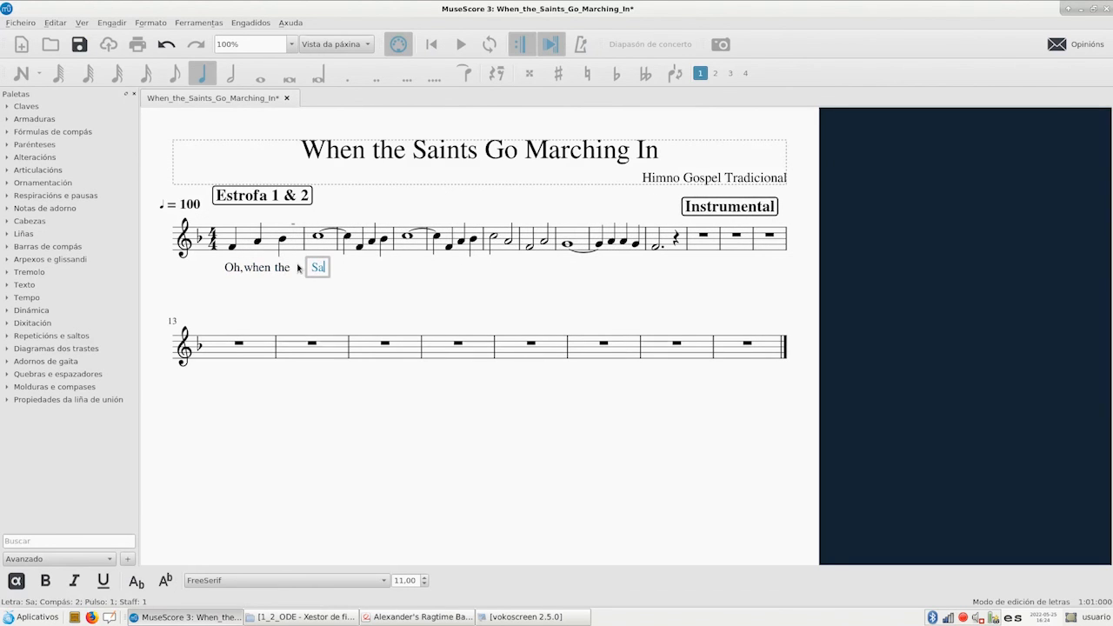
{"action": "type", "text": "ints"}
{"action": "key", "text": "underscore"}
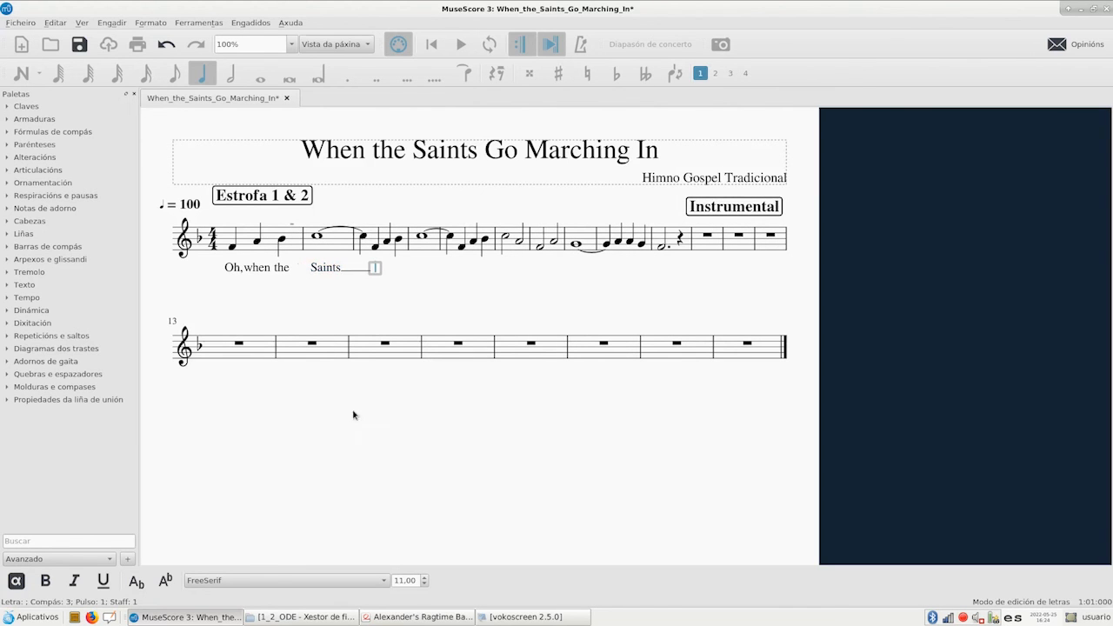
{"action": "left_click", "coordinate": [507, 619]}
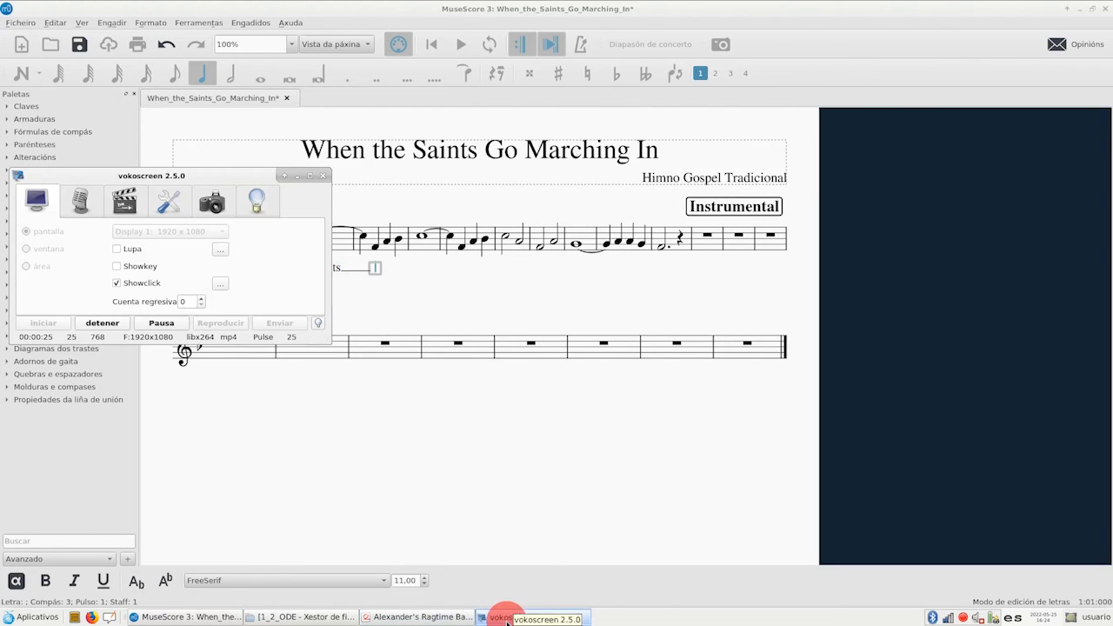